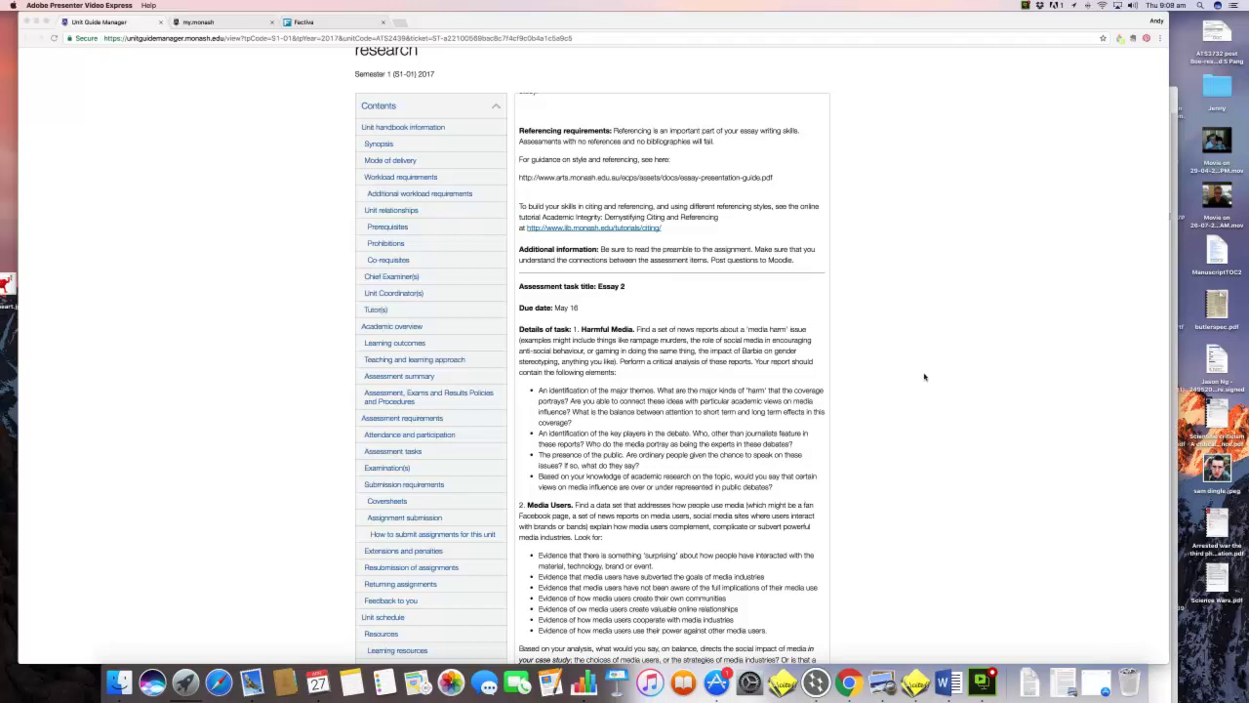
Review the Essay 2 task details, then switch to the Factiva 'Eating disorders' results tab.
{"action": "scroll", "coordinate": [683, 343], "scroll_direction": "down", "scroll_amount": 2}
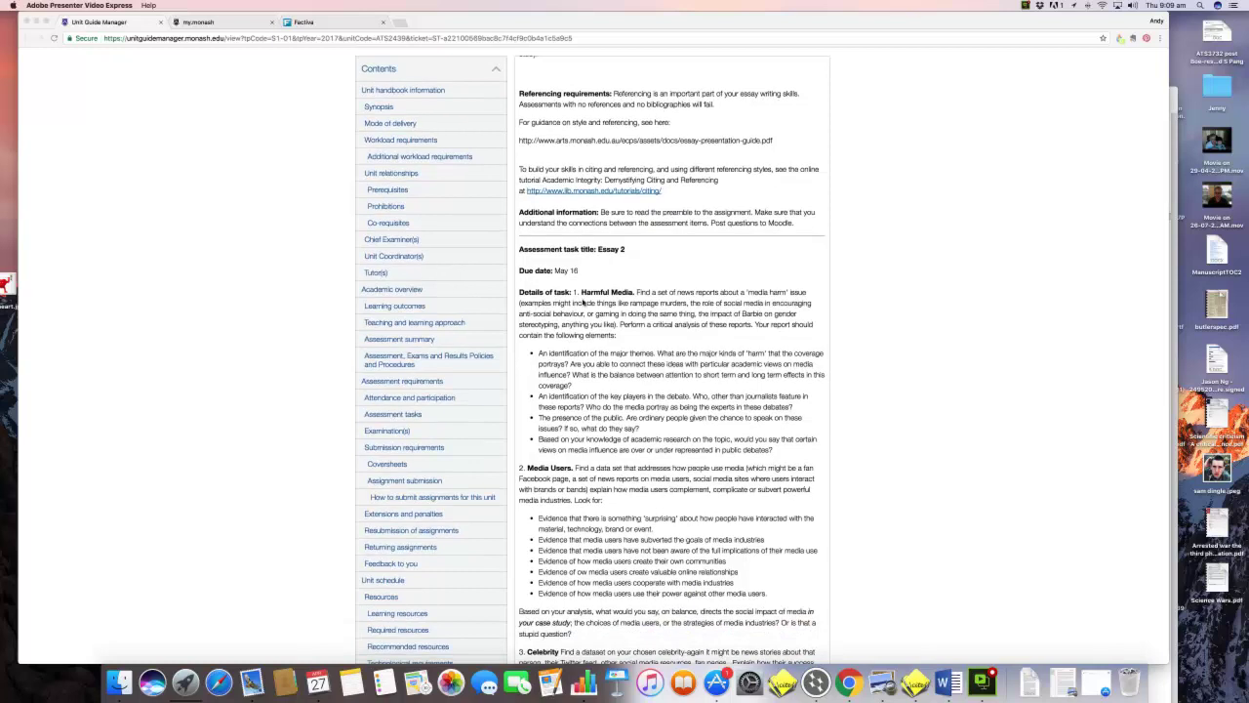
{"action": "scroll", "coordinate": [583, 303], "scroll_direction": "down", "scroll_amount": 3}
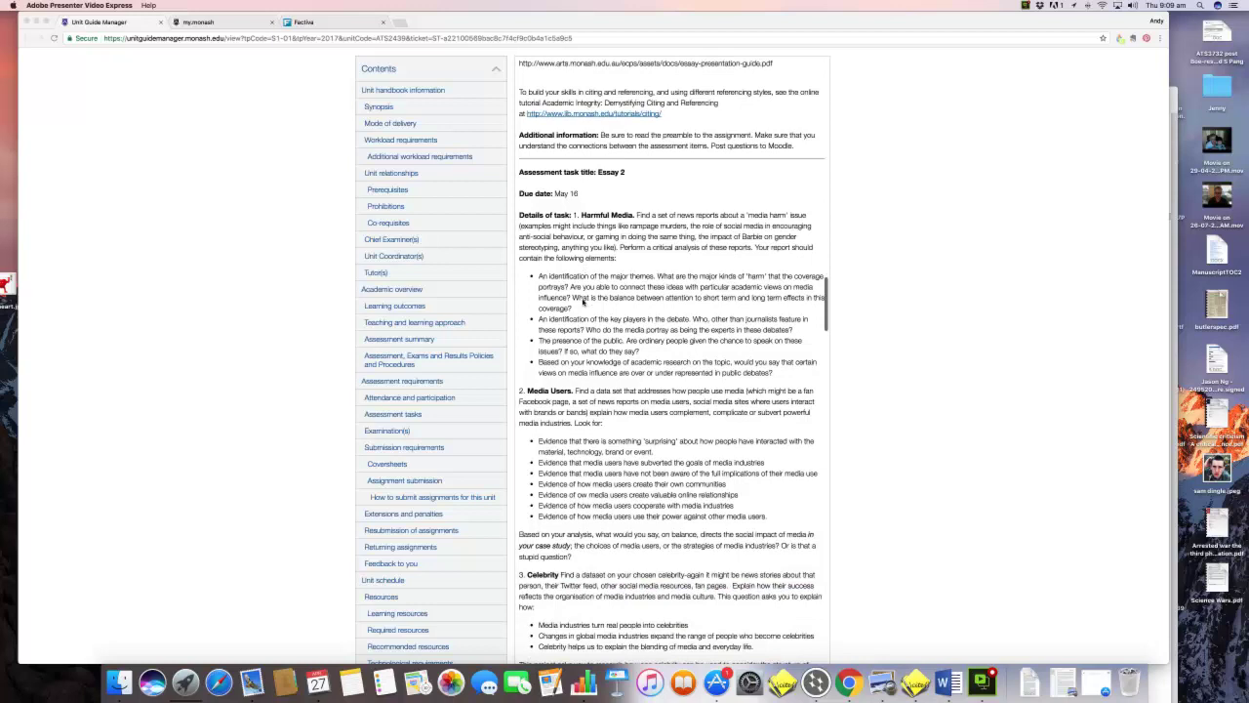
{"action": "scroll", "coordinate": [584, 304], "scroll_direction": "up", "scroll_amount": 1}
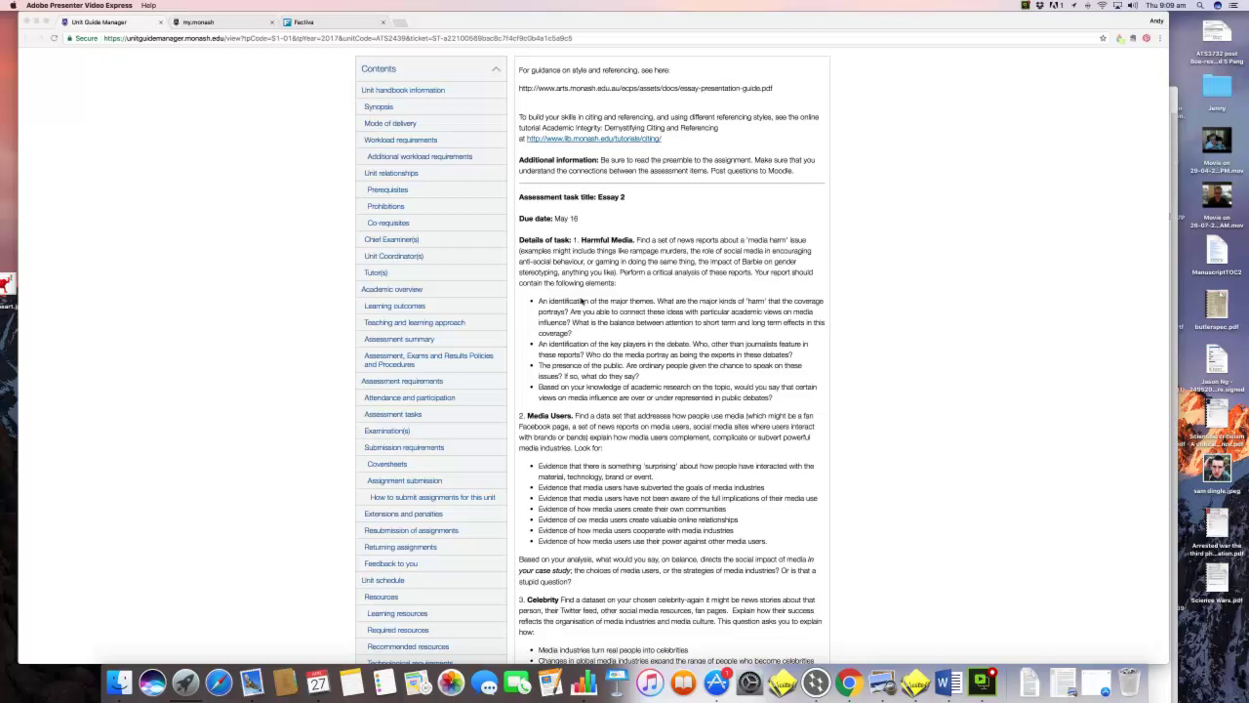
{"action": "scroll", "coordinate": [584, 303], "scroll_direction": "down", "scroll_amount": 1}
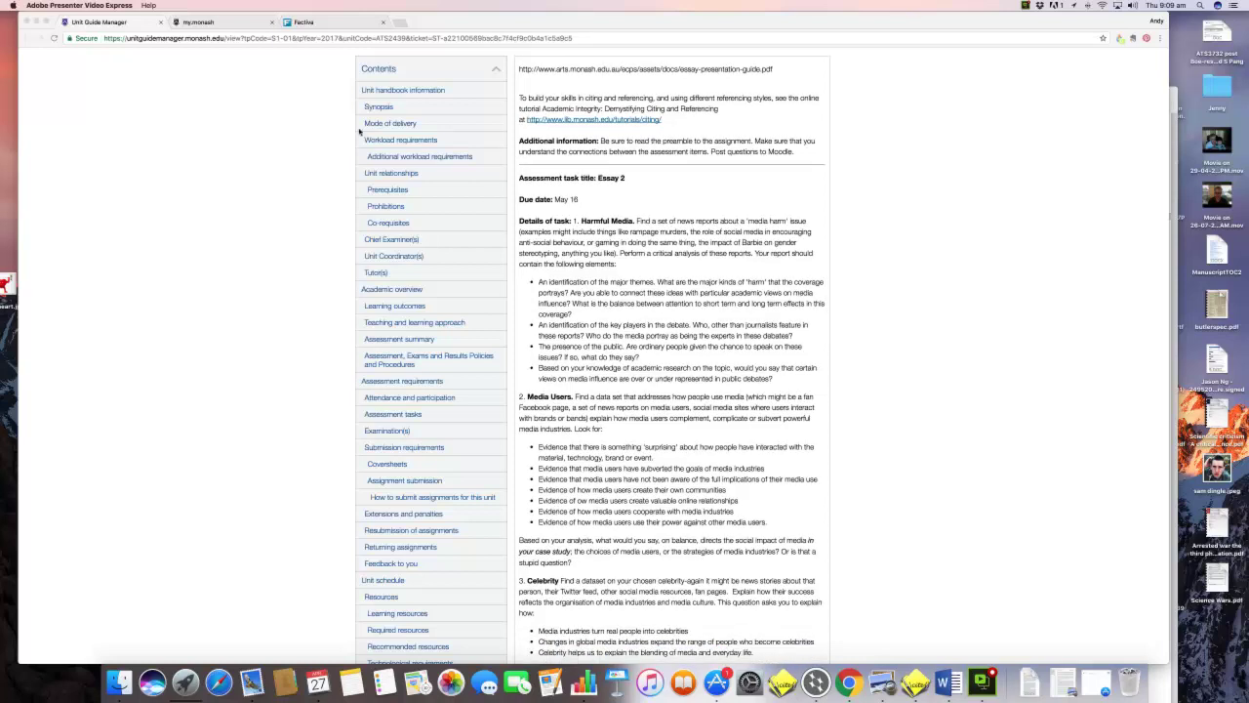
{"action": "left_click", "coordinate": [301, 23]}
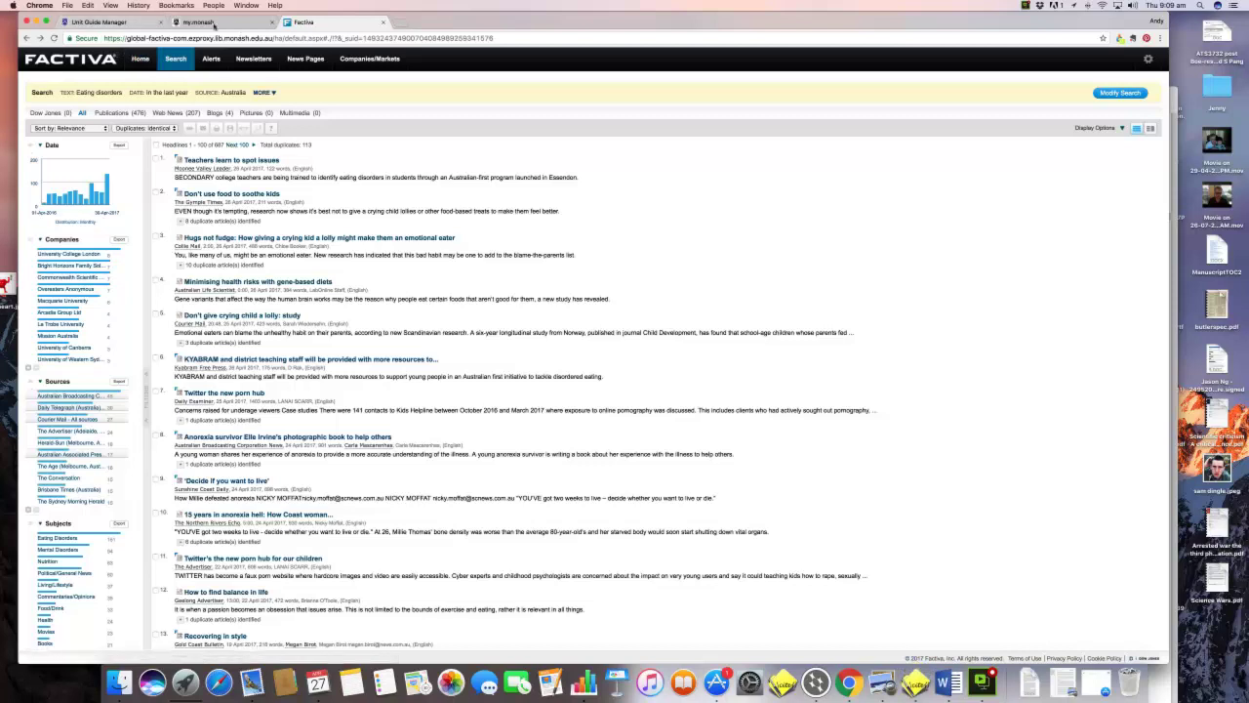
Return to the unit guide and scroll to the Essay 2 Harmful Media, Media Users and Celebrity options.
{"action": "left_click", "coordinate": [98, 22]}
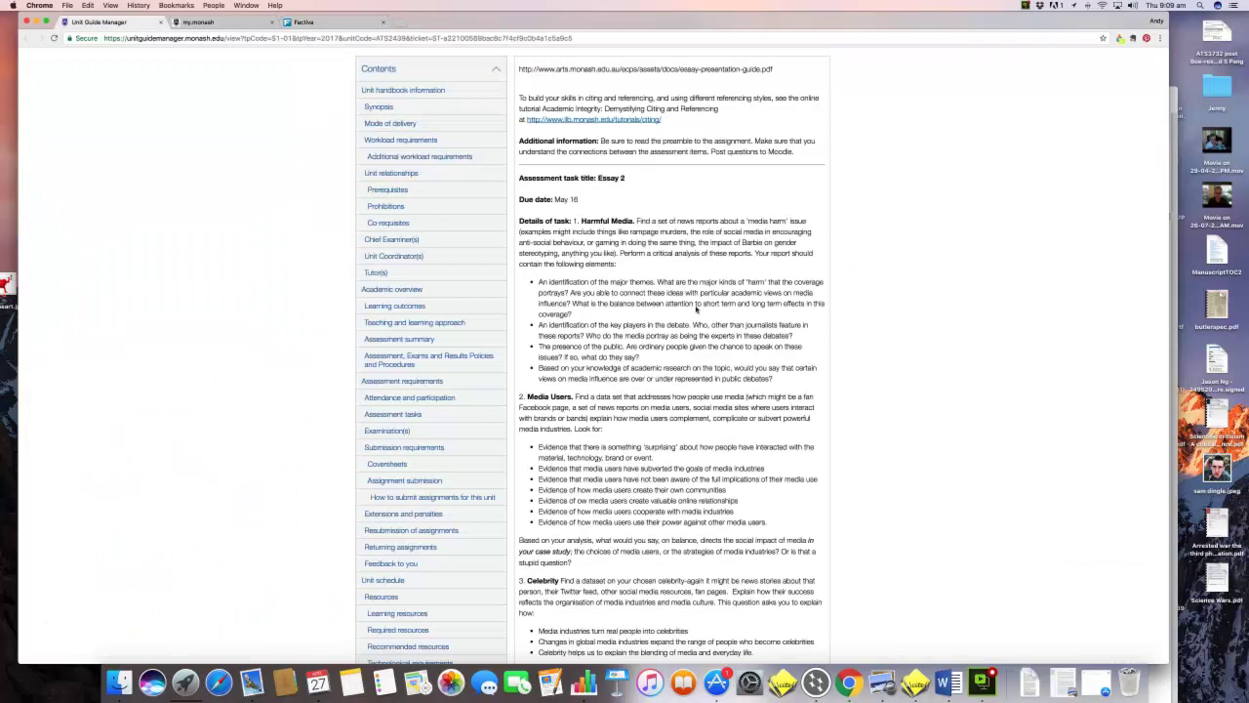
{"action": "scroll", "coordinate": [697, 310], "scroll_direction": "down", "scroll_amount": 1}
{"action": "scroll", "coordinate": [697, 310], "scroll_direction": "down", "scroll_amount": 2}
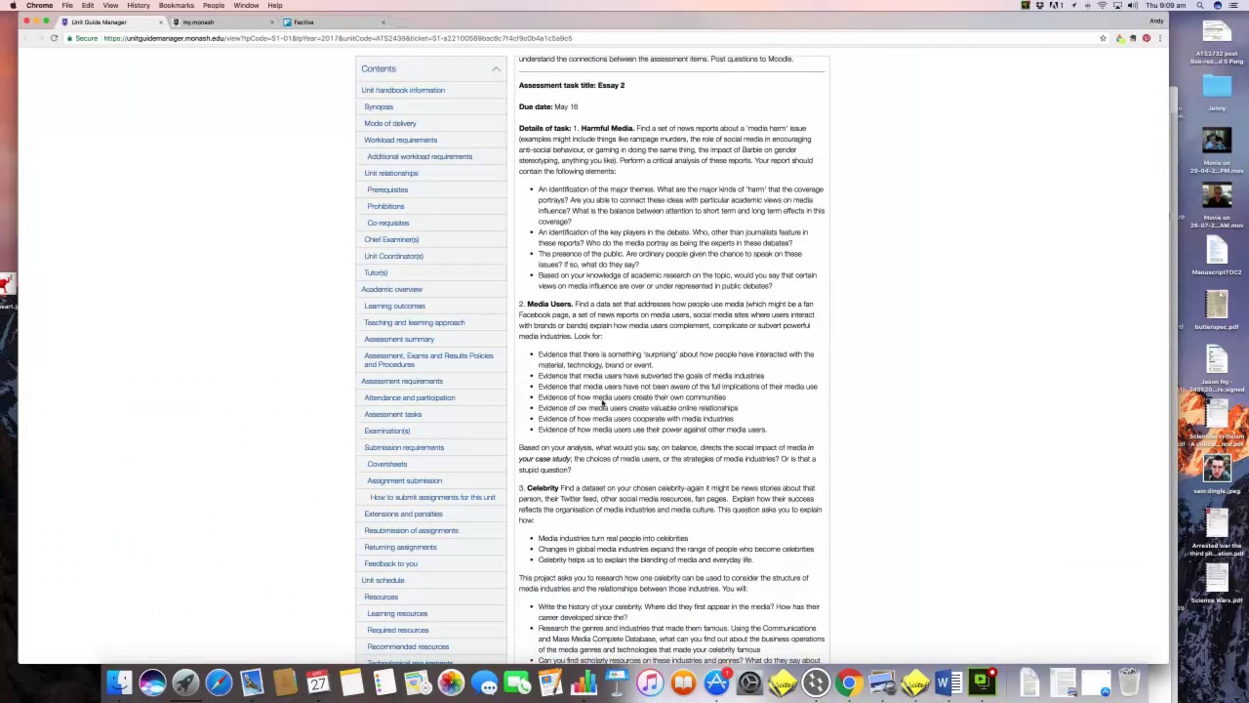
{"action": "scroll", "coordinate": [603, 400], "scroll_direction": "up", "scroll_amount": 3}
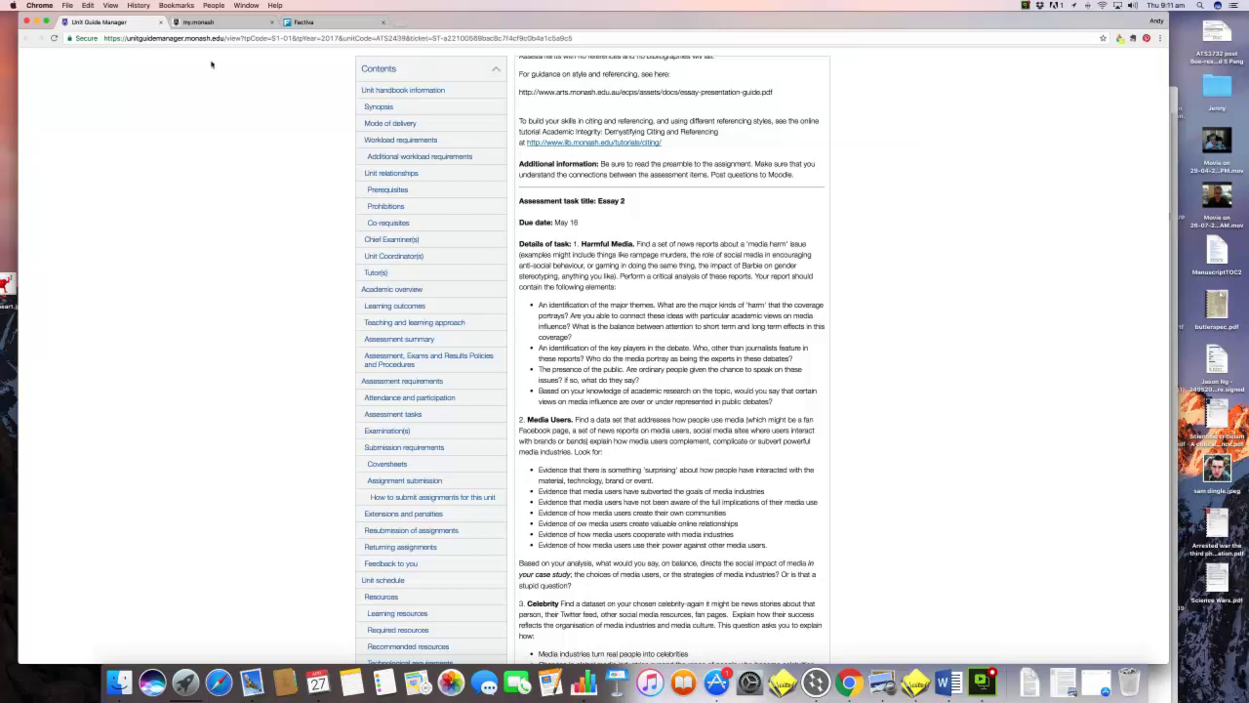
Switch back to the Factiva tab listing 667 'Eating disorders' headlines from Australian sources.
{"action": "left_click", "coordinate": [307, 22]}
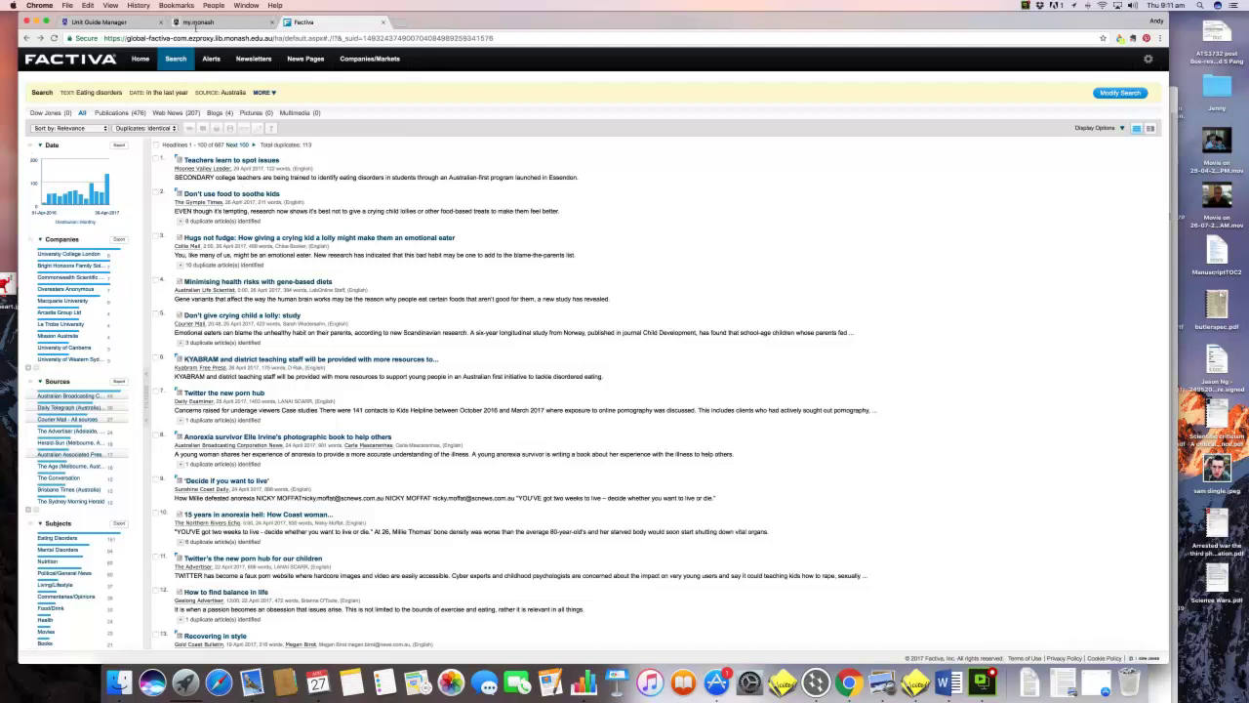
Open the library's Databases by Subject guide from my.monash Library resources.
{"action": "left_click", "coordinate": [196, 24]}
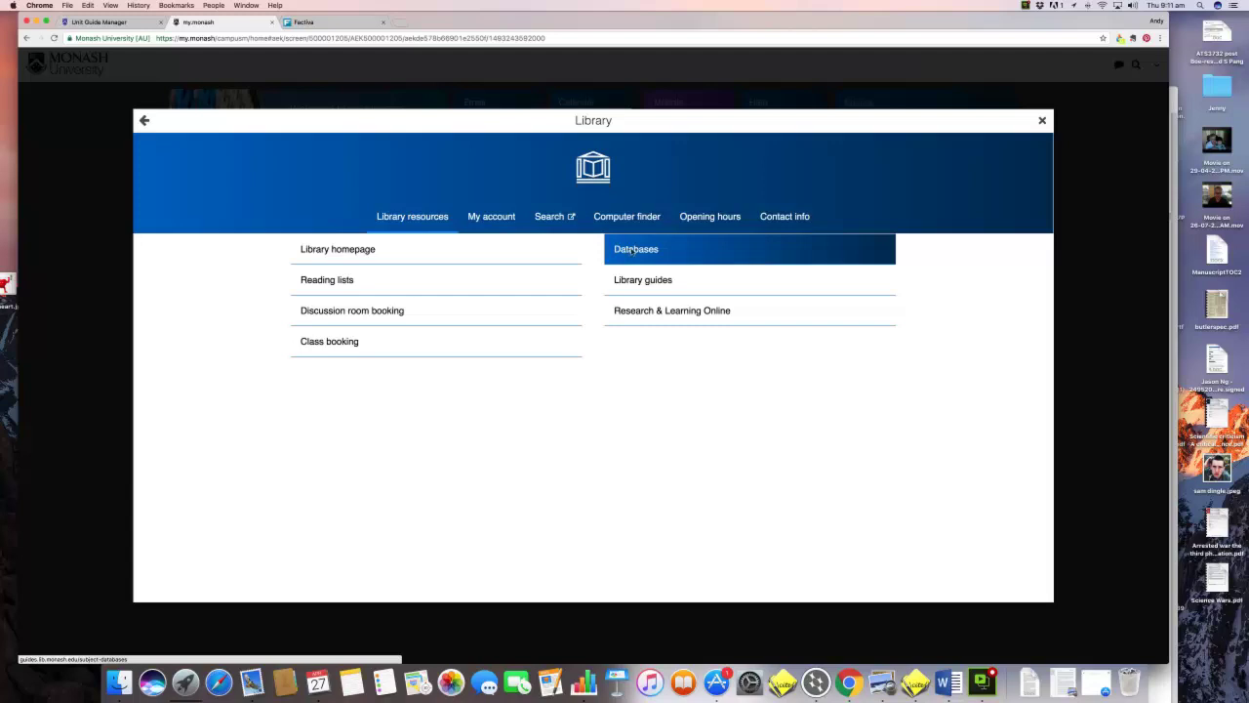
{"action": "left_click", "coordinate": [627, 250]}
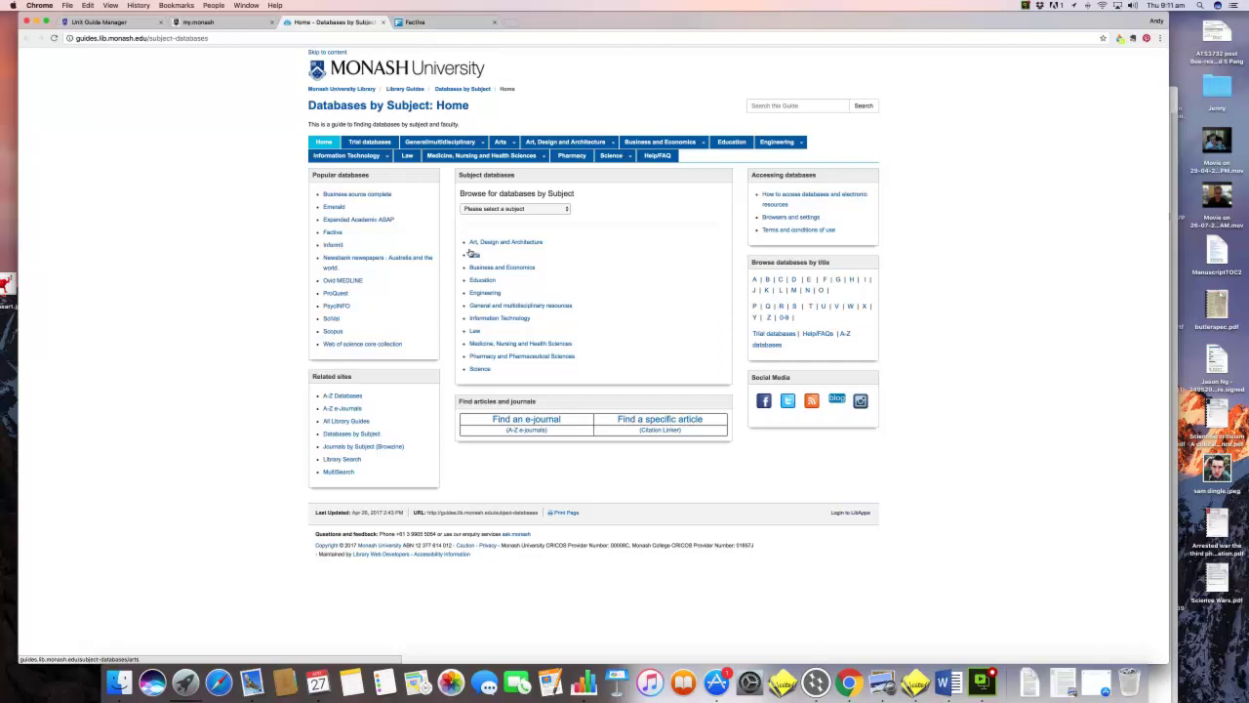
Browse Arts > Communication databases and launch Factiva from the Key resources list.
{"action": "left_click", "coordinate": [472, 254]}
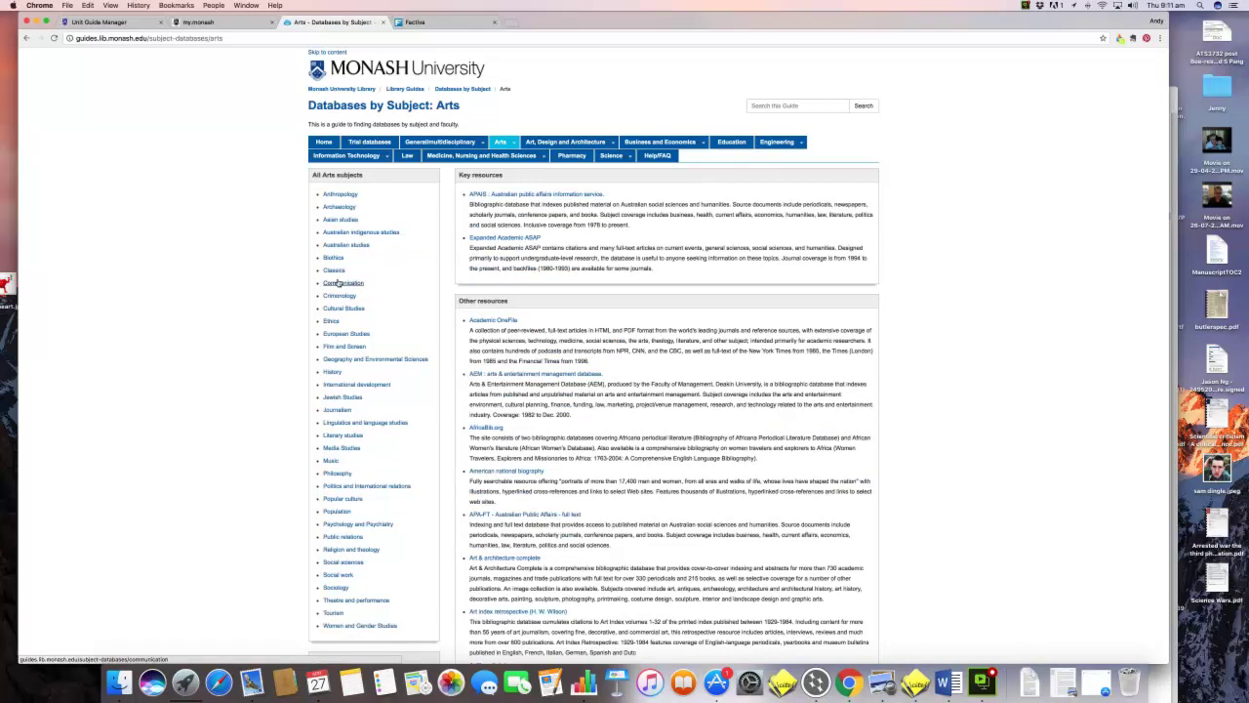
{"action": "left_click", "coordinate": [339, 283]}
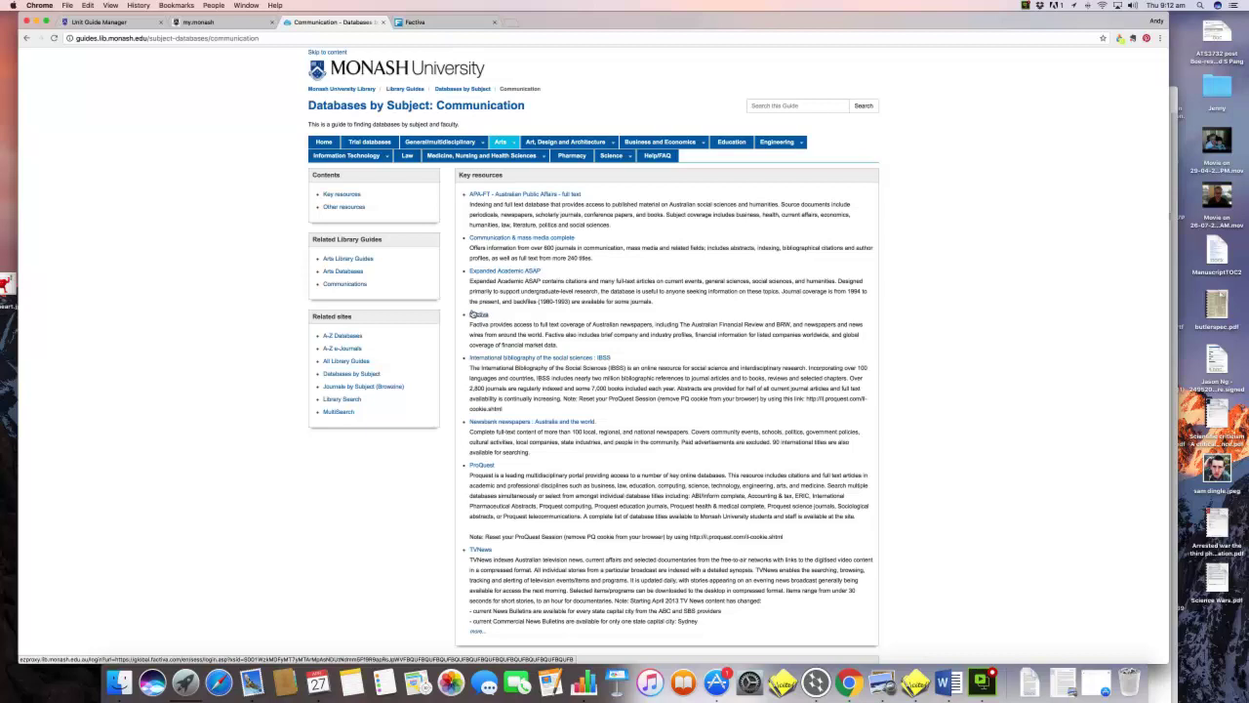
{"action": "left_click", "coordinate": [477, 315]}
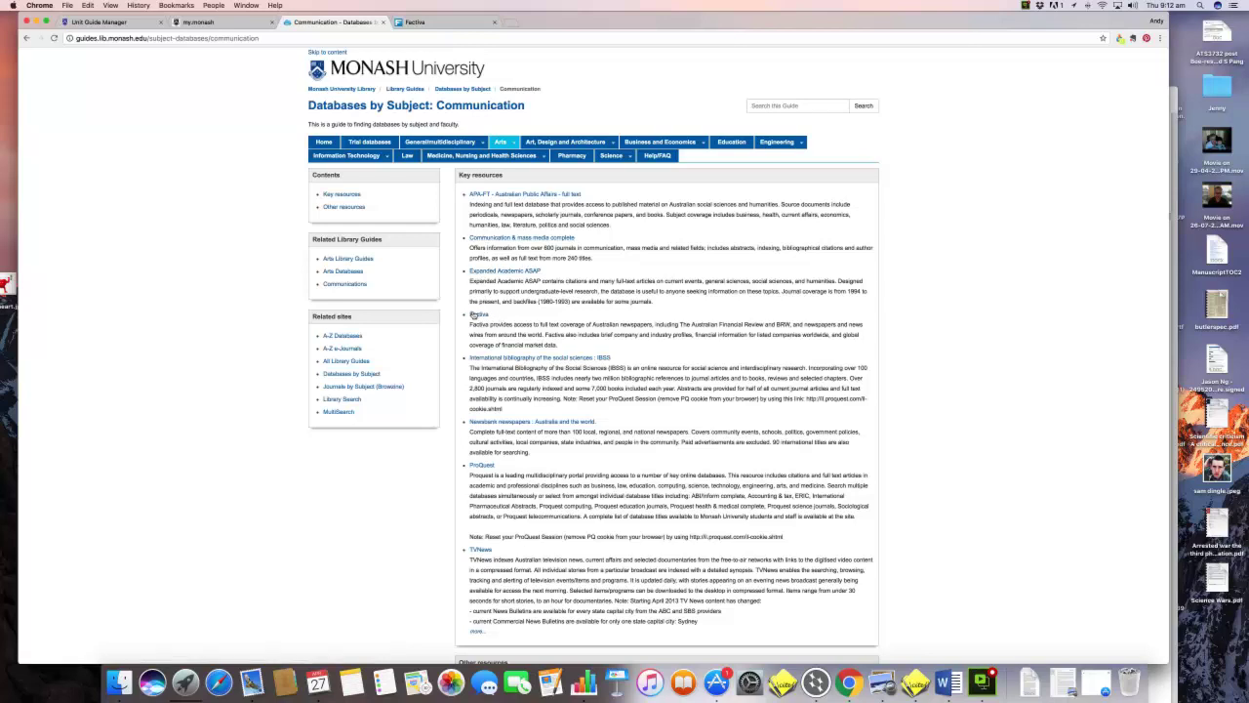
{"action": "left_click", "coordinate": [478, 314]}
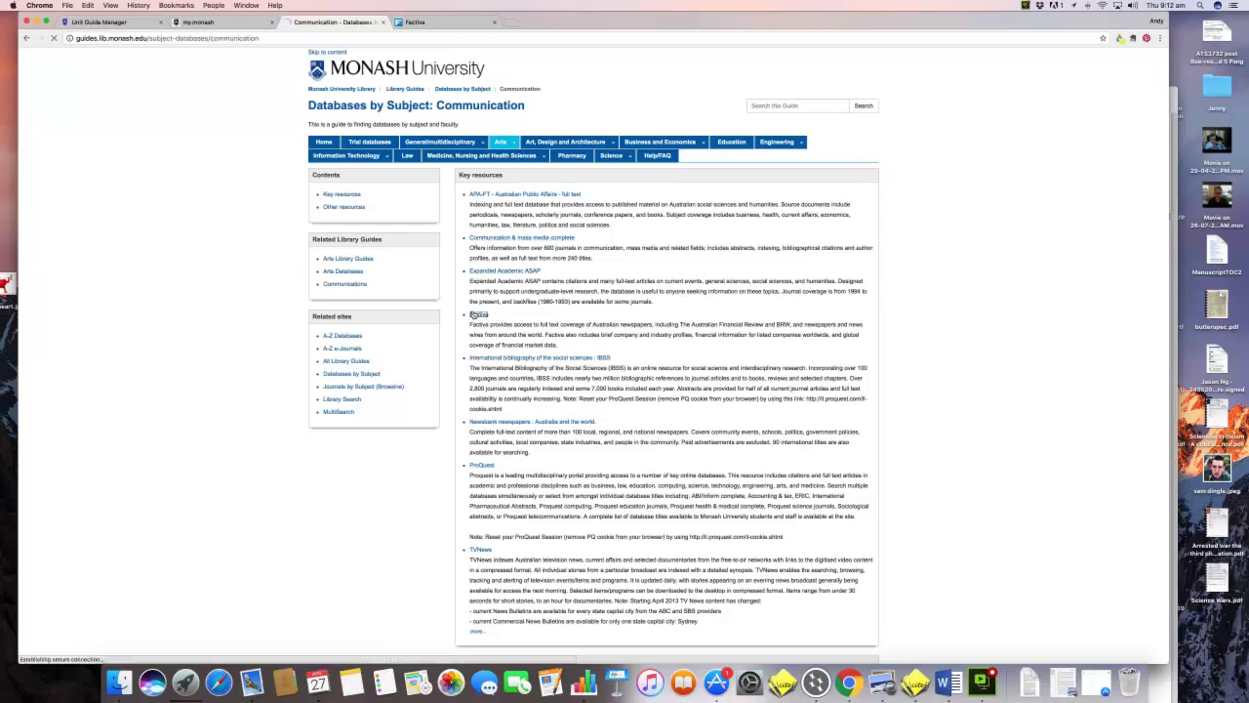
Sign in to the library eResource login with the saved autofill credentials.
{"action": "left_click", "coordinate": [517, 188]}
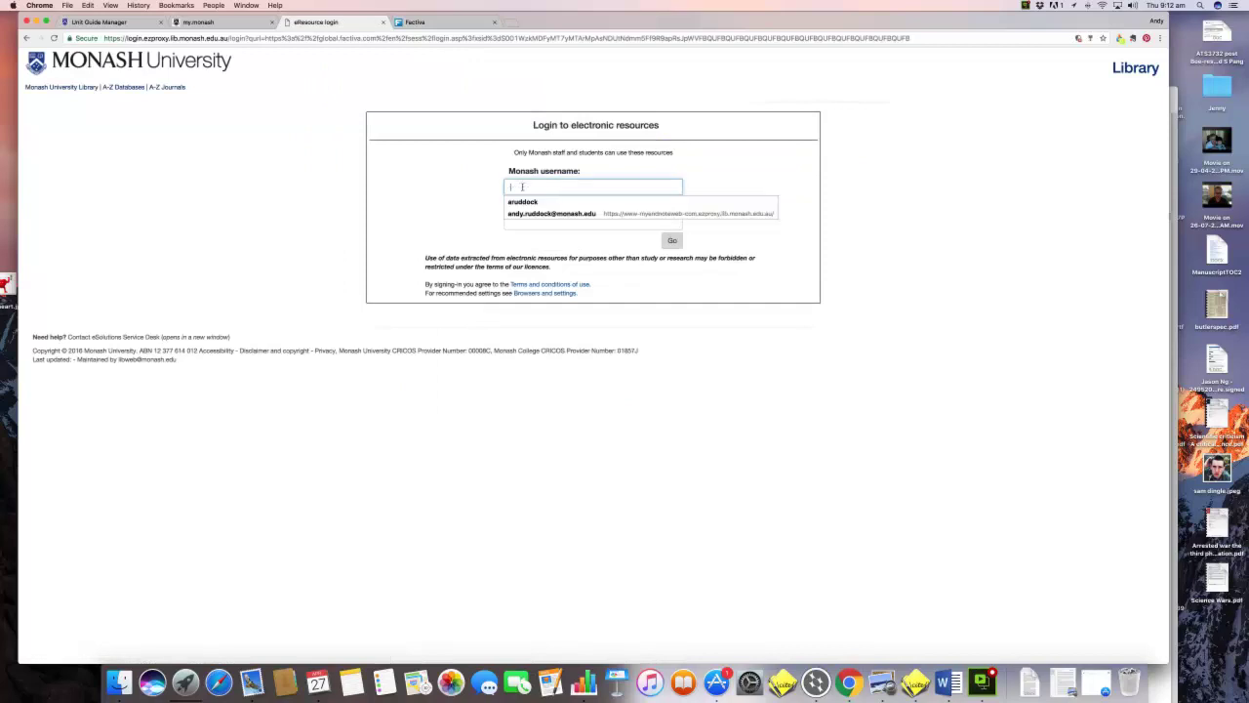
{"action": "left_click", "coordinate": [527, 201]}
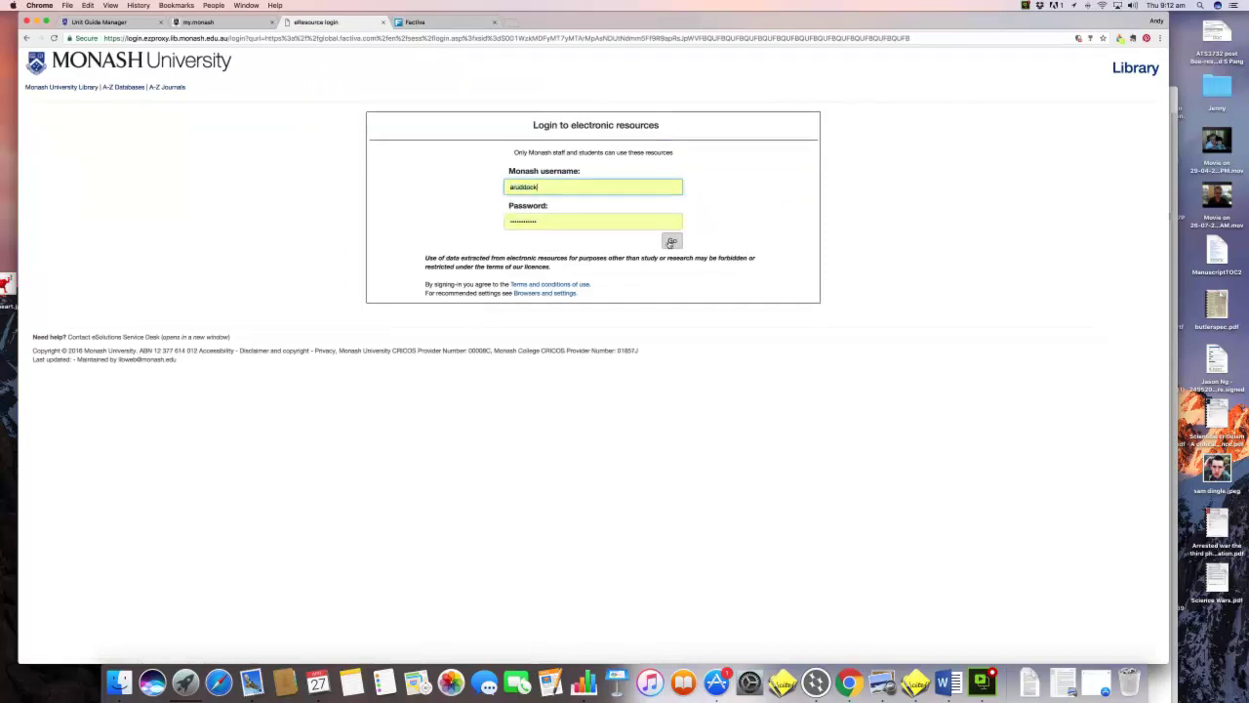
{"action": "left_click", "coordinate": [671, 241]}
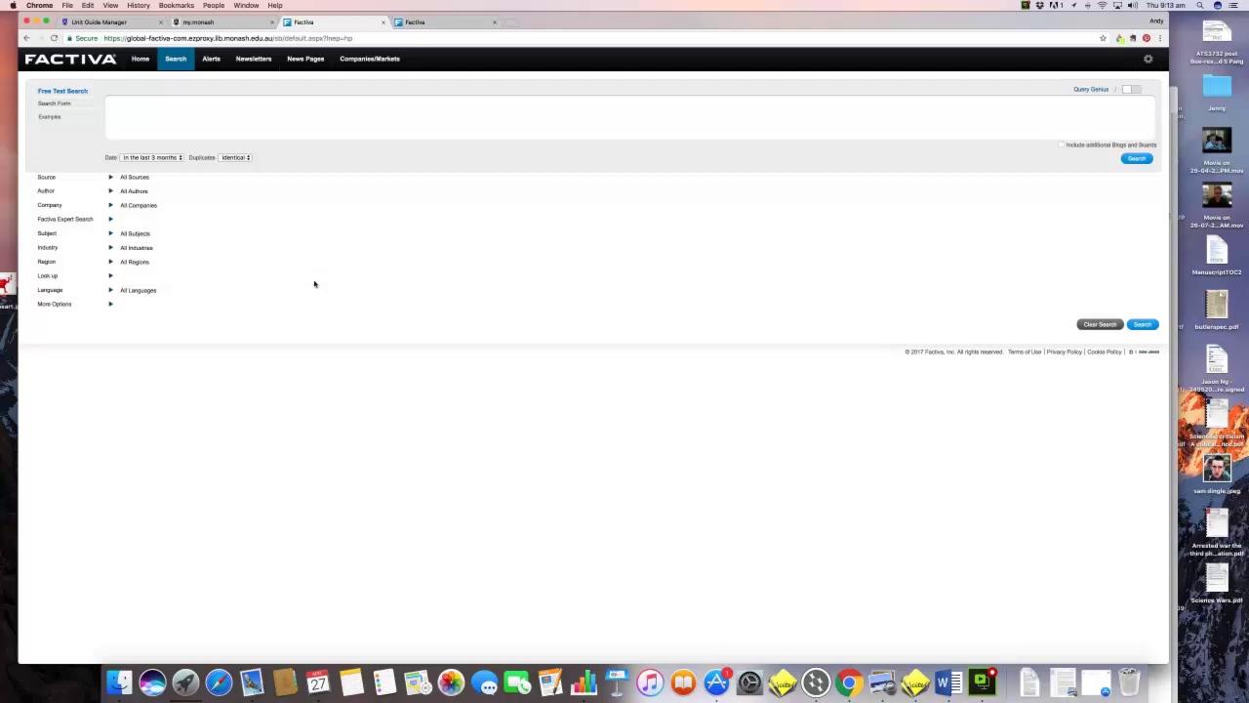
Enter 'Eating disorder' as the Factiva free text search query.
{"action": "type", "text": "Eating disorders"}
Add Australia/Oceania, then Australia from its expanded region list, to the Source filter.
{"action": "left_click", "coordinate": [109, 176]}
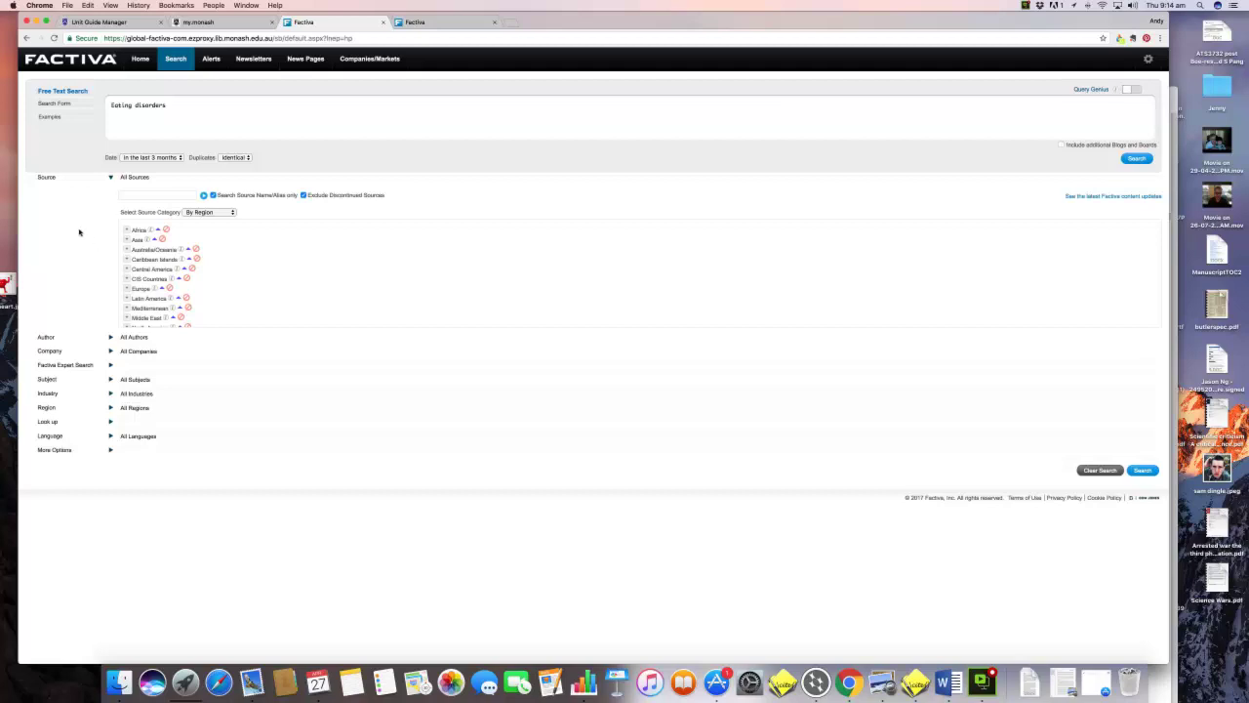
{"action": "scroll", "coordinate": [144, 259], "scroll_direction": "down", "scroll_amount": 2}
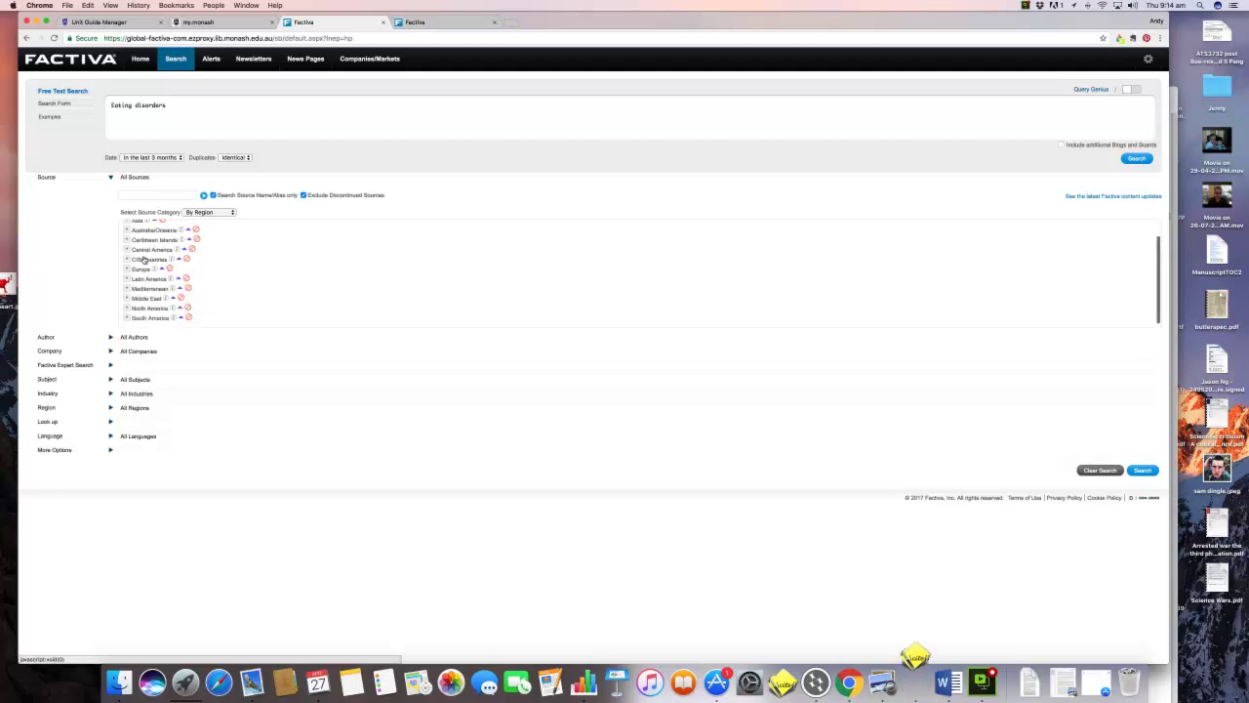
{"action": "scroll", "coordinate": [143, 259], "scroll_direction": "up", "scroll_amount": 1}
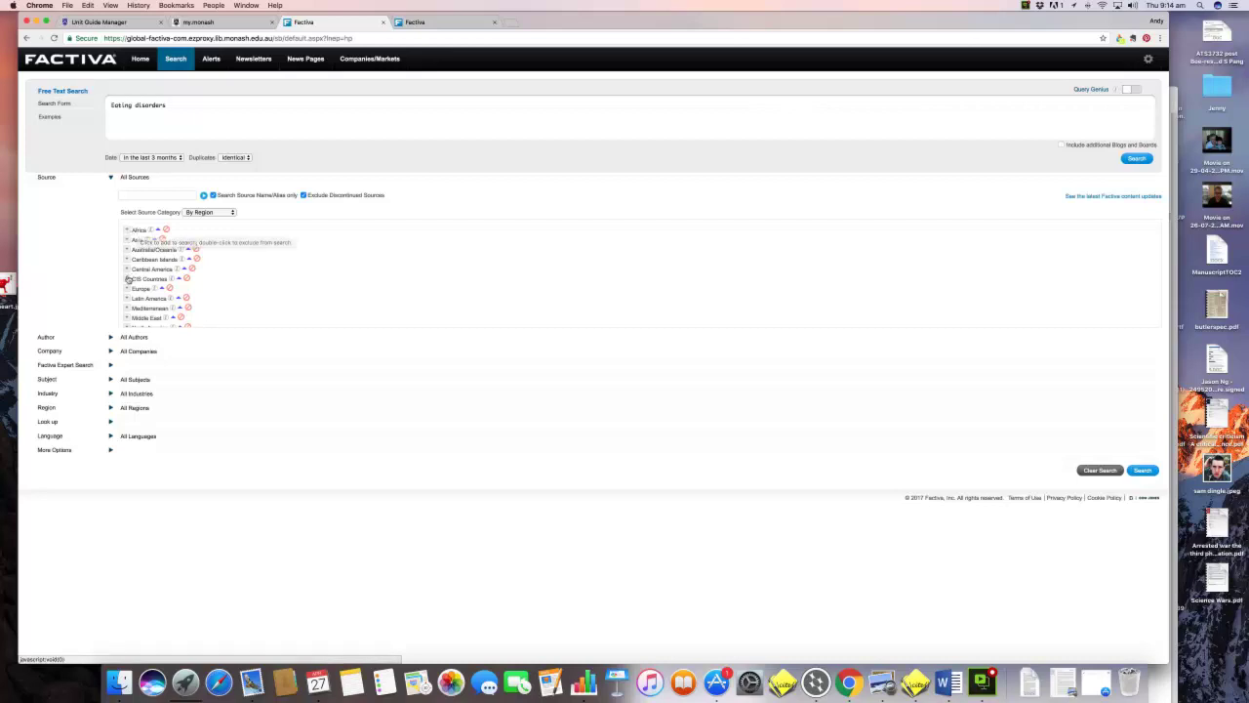
{"action": "scroll", "coordinate": [134, 284], "scroll_direction": "down", "scroll_amount": 1}
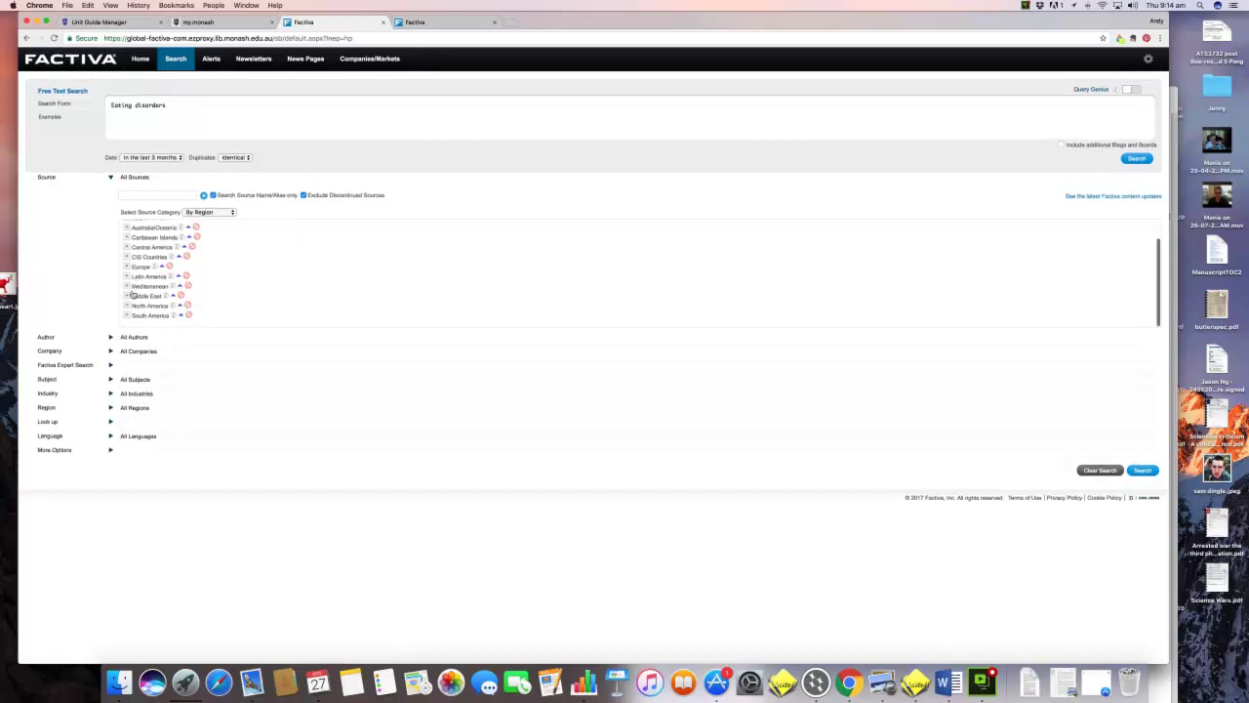
{"action": "scroll", "coordinate": [136, 302], "scroll_direction": "up", "scroll_amount": 1}
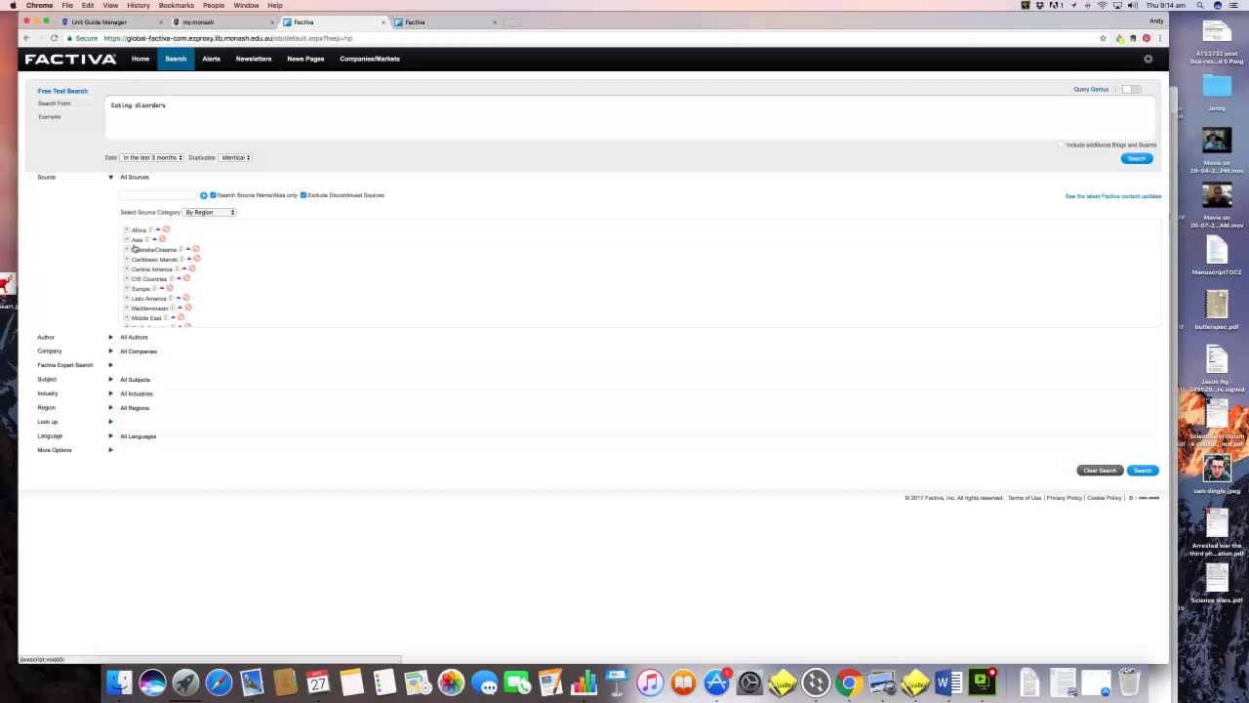
{"action": "left_click", "coordinate": [135, 249]}
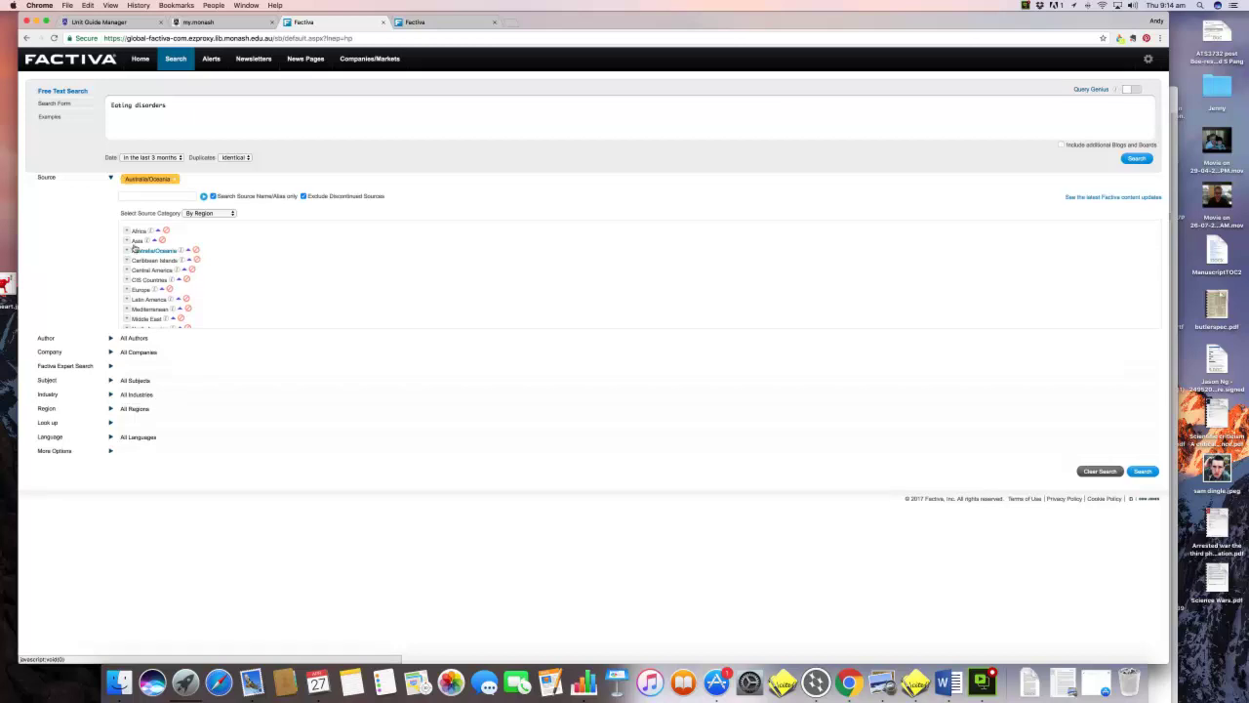
{"action": "left_click", "coordinate": [123, 250]}
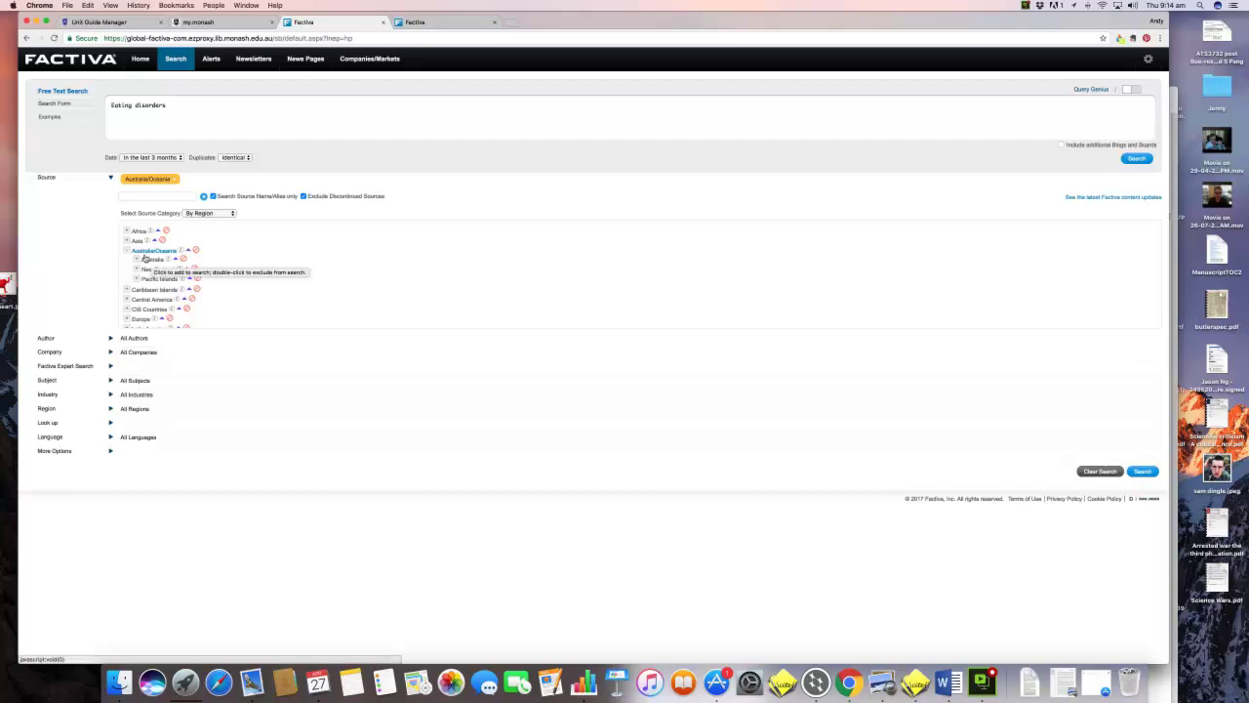
{"action": "left_click", "coordinate": [147, 258]}
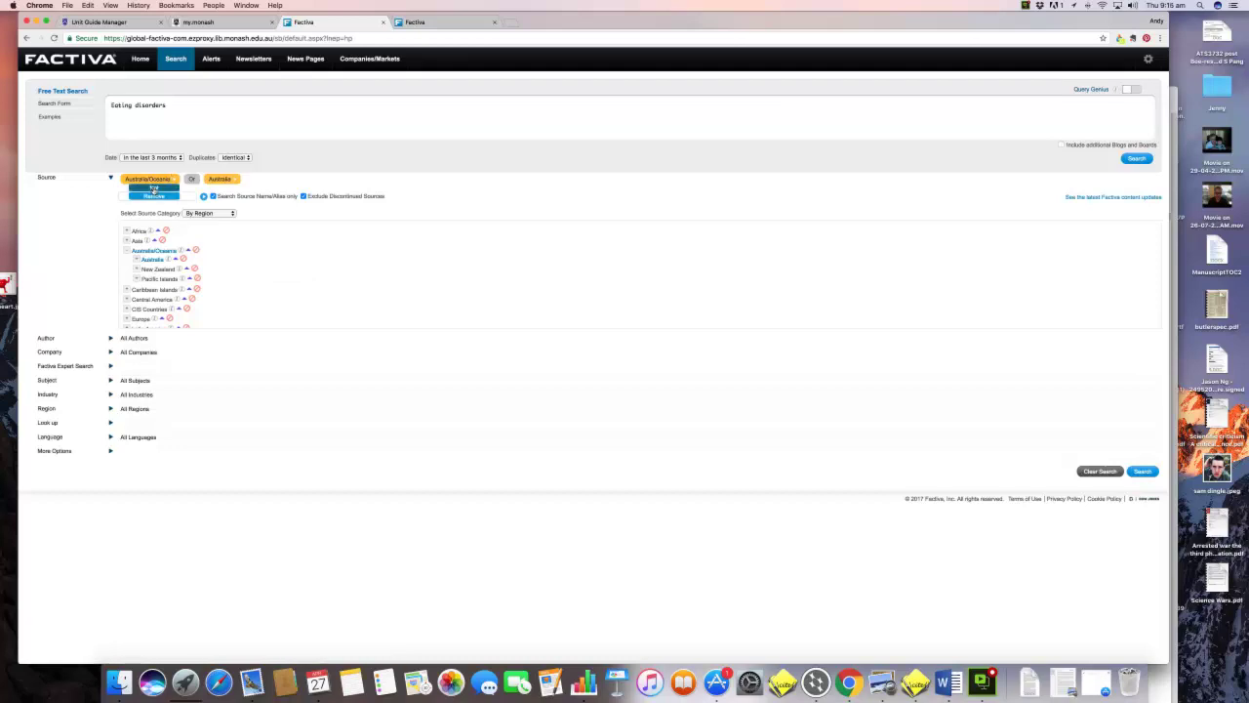
Remove Australia/Oceania from the Source filter, leaving only Australia.
{"action": "left_click", "coordinate": [172, 178]}
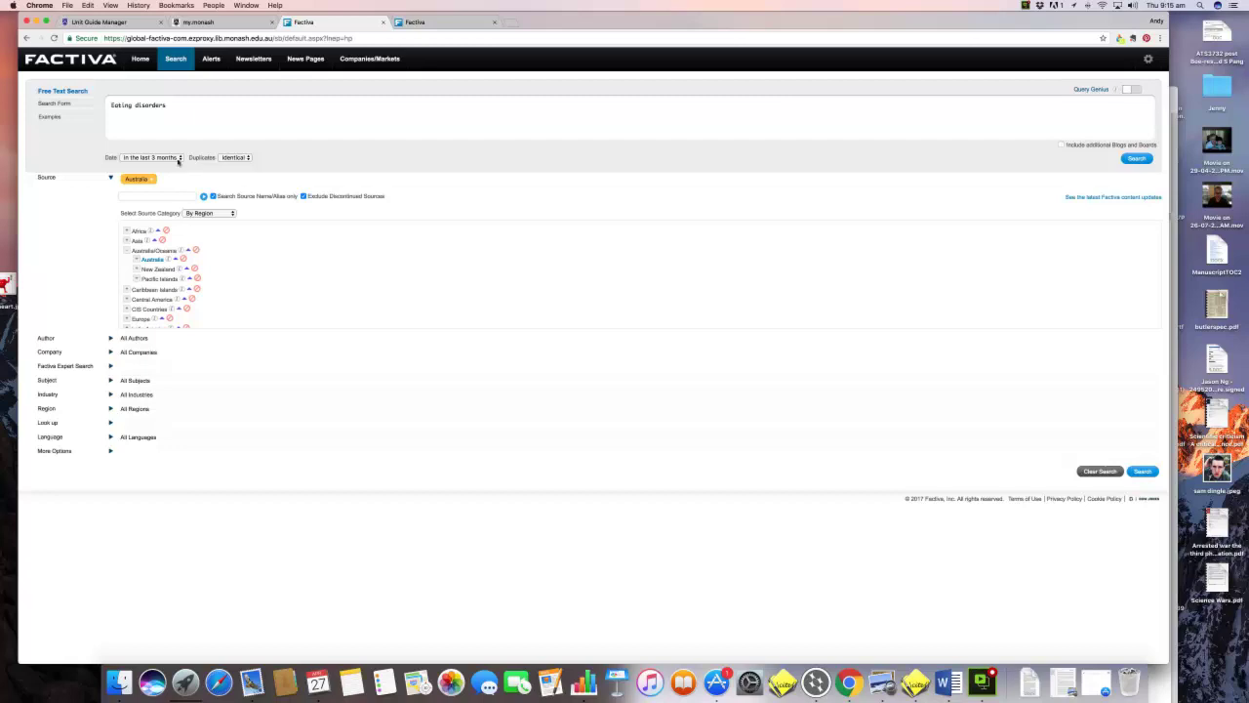
Change the search date range from the last 3 months to 'In the last year'.
{"action": "left_click", "coordinate": [179, 158]}
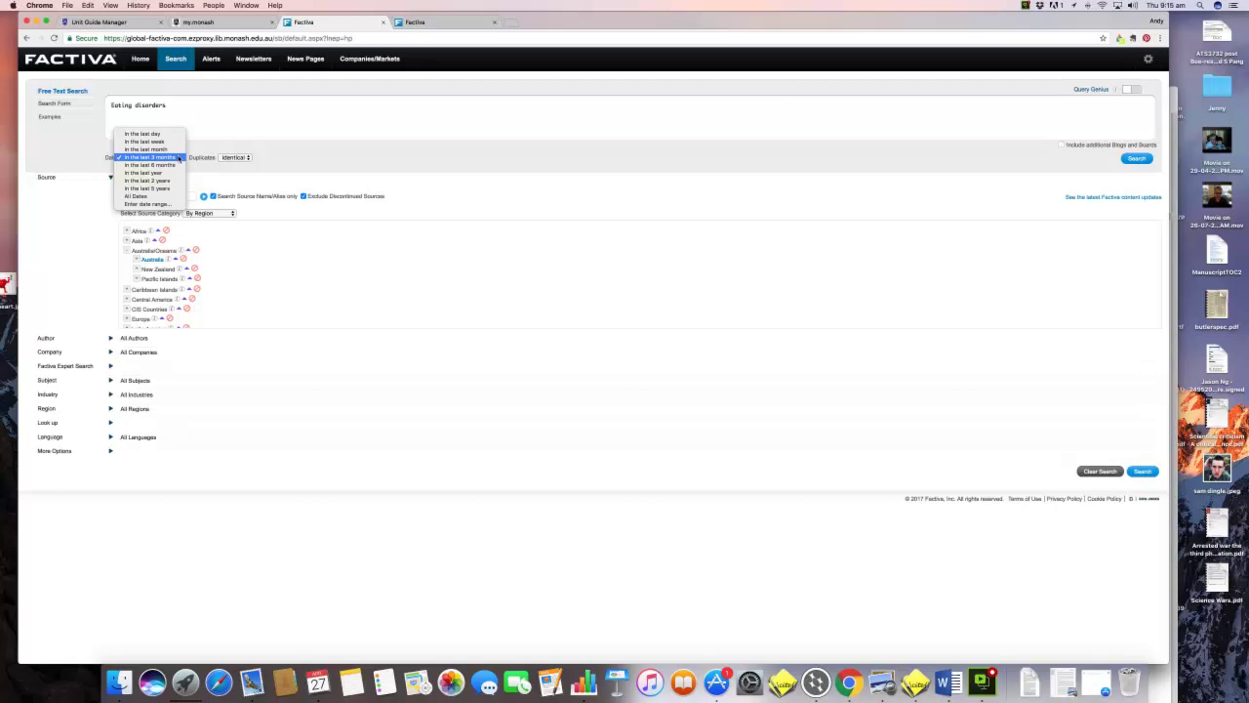
{"action": "left_click", "coordinate": [163, 173]}
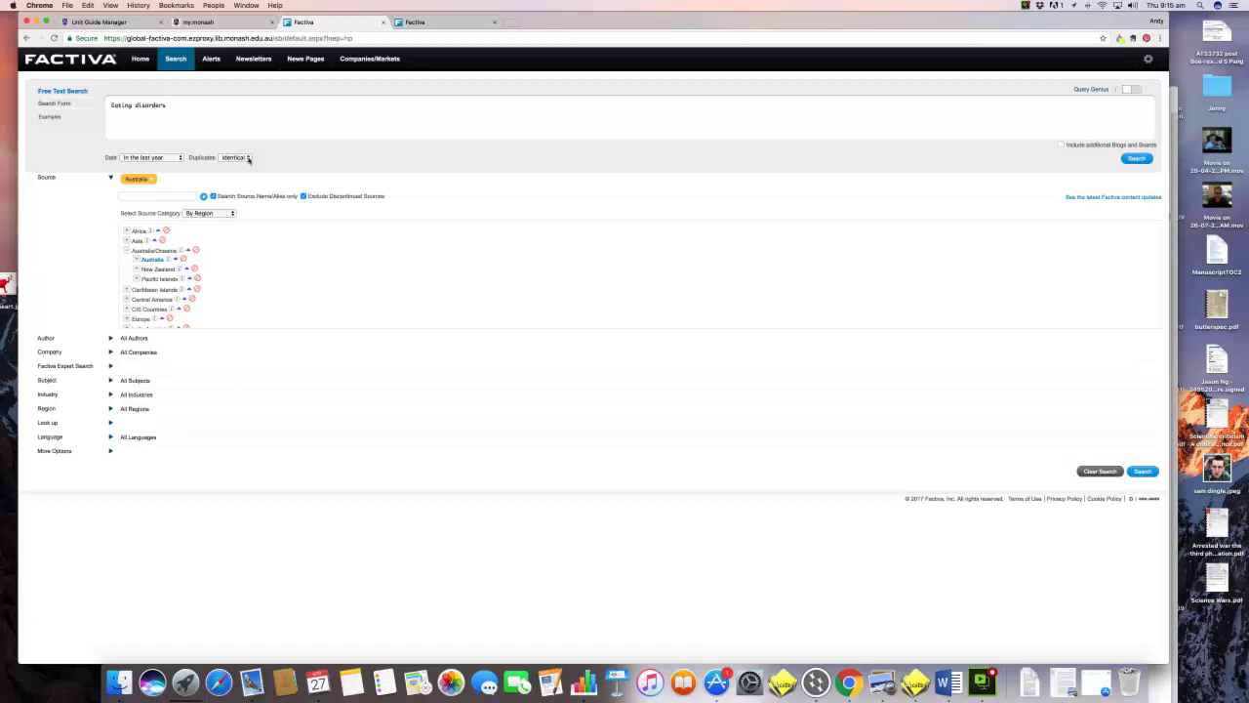
{"action": "left_click", "coordinate": [248, 158]}
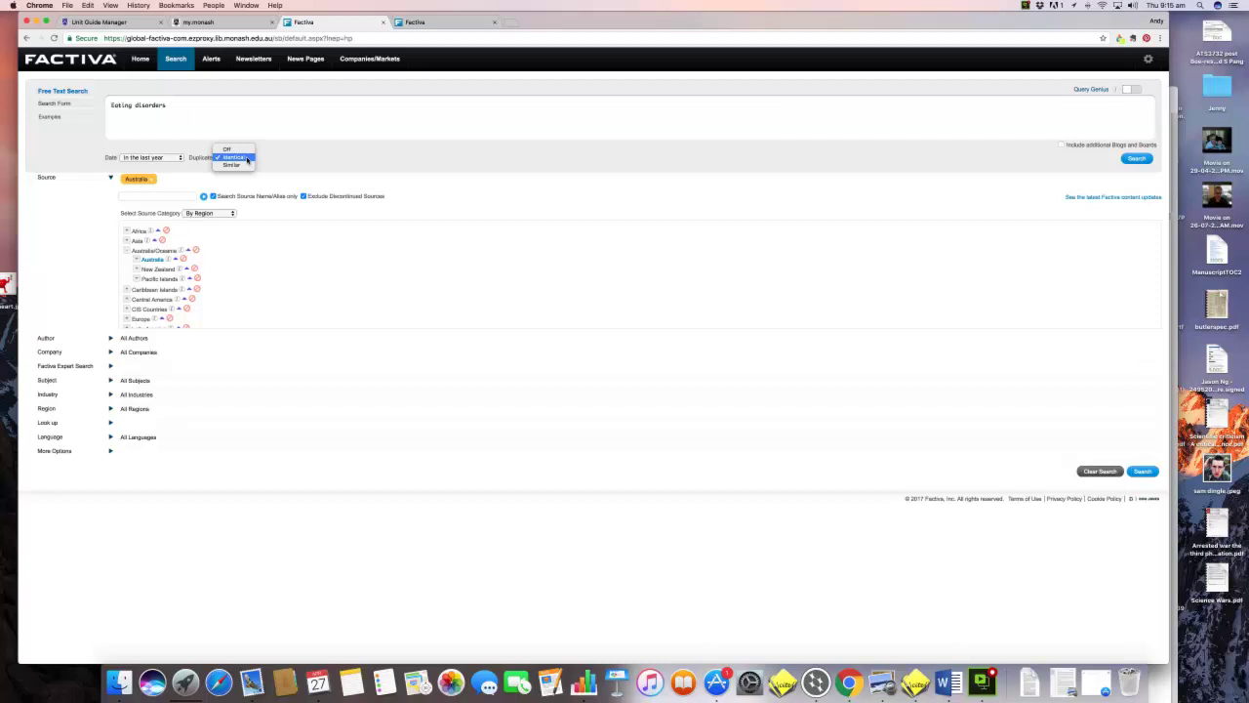
{"action": "left_click", "coordinate": [247, 160]}
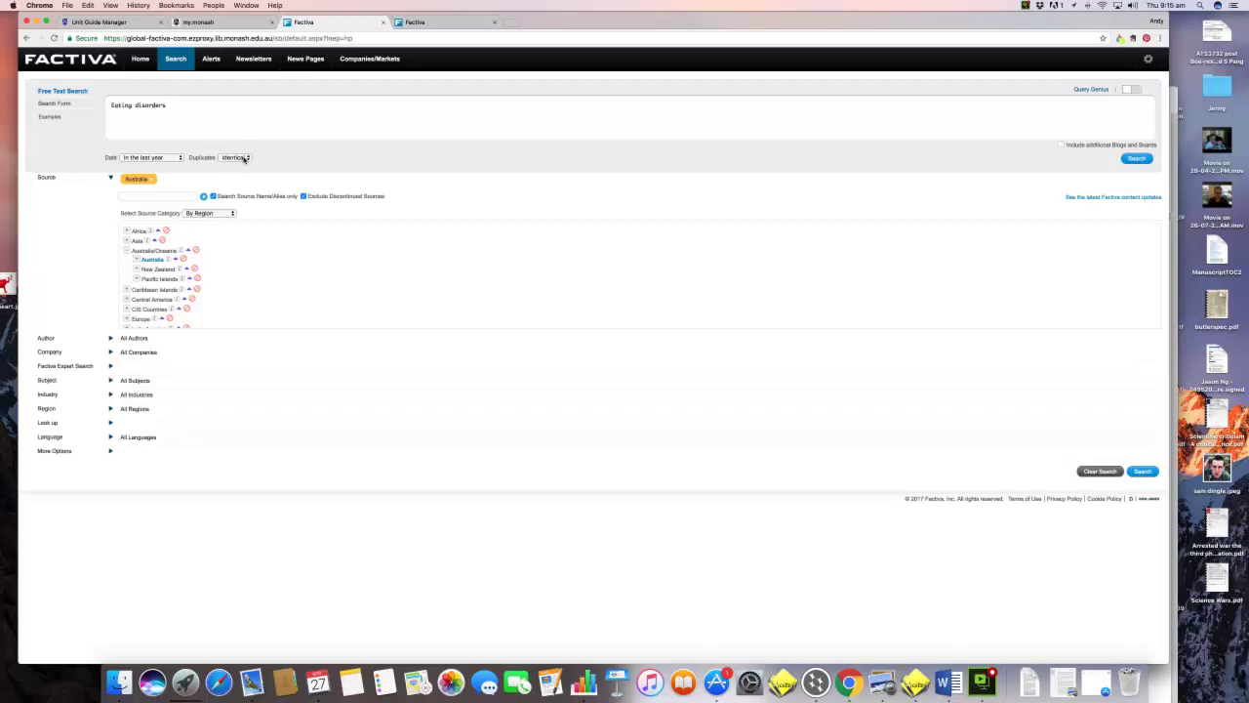
Run the 'Eating disorders' search for Australian sources over the last year and view the 667 headlines.
{"action": "left_click", "coordinate": [1137, 158]}
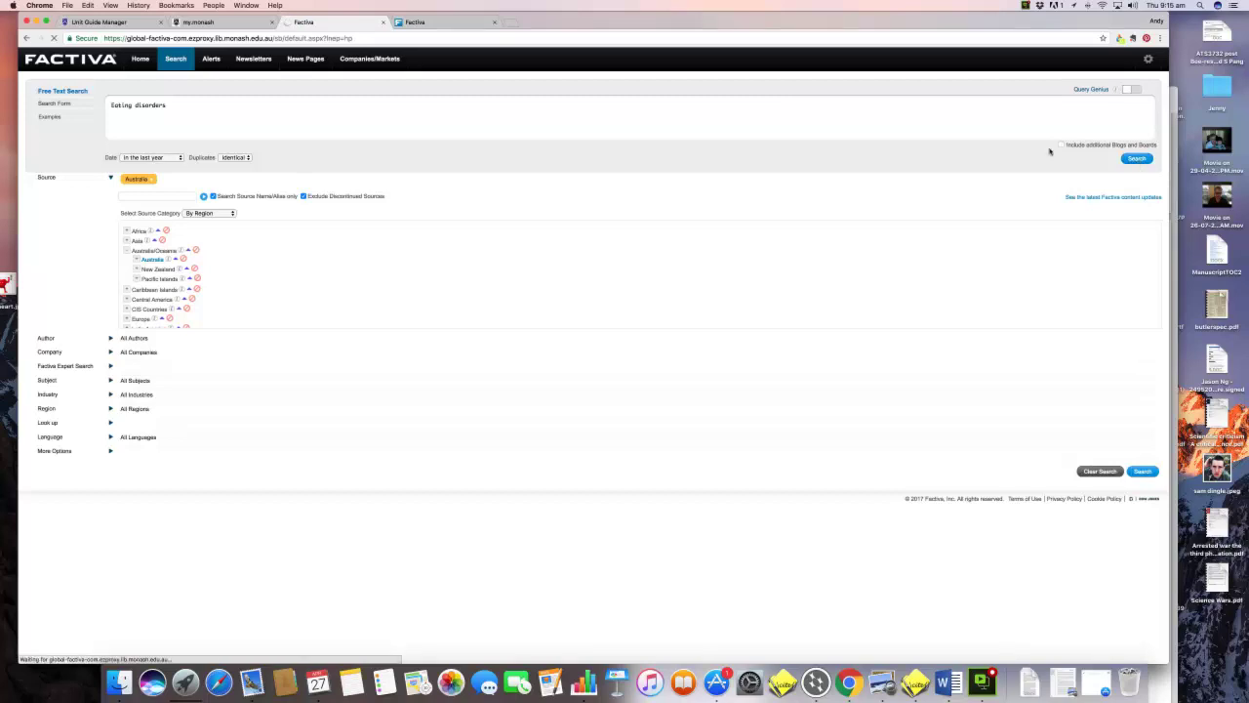
{"action": "left_click", "coordinate": [412, 22]}
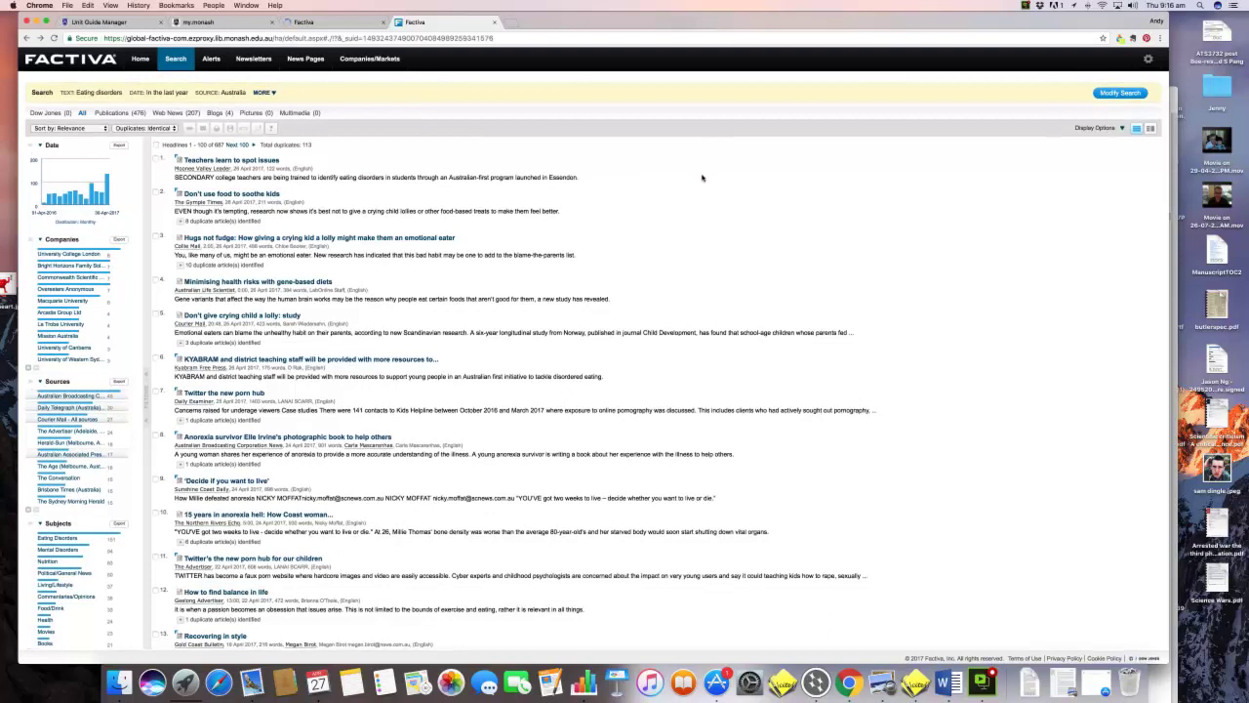
{"action": "scroll", "coordinate": [702, 177], "scroll_direction": "down", "scroll_amount": 1}
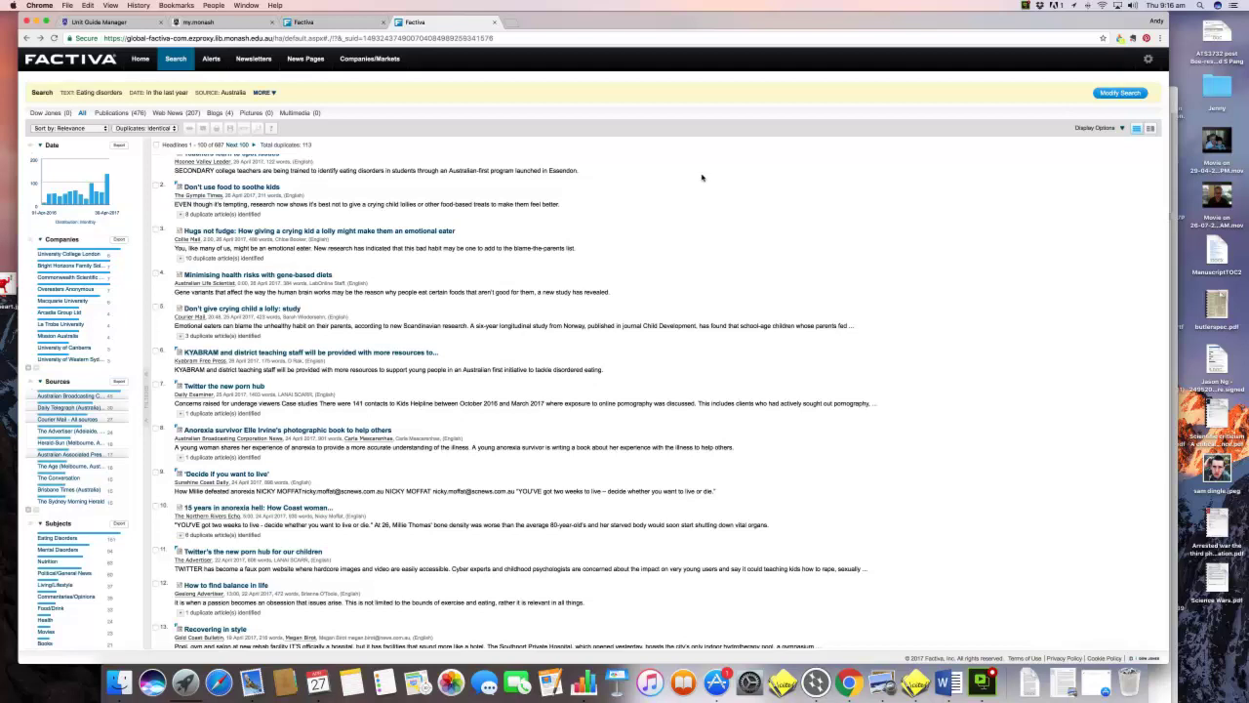
{"action": "scroll", "coordinate": [701, 178], "scroll_direction": "up", "scroll_amount": 1}
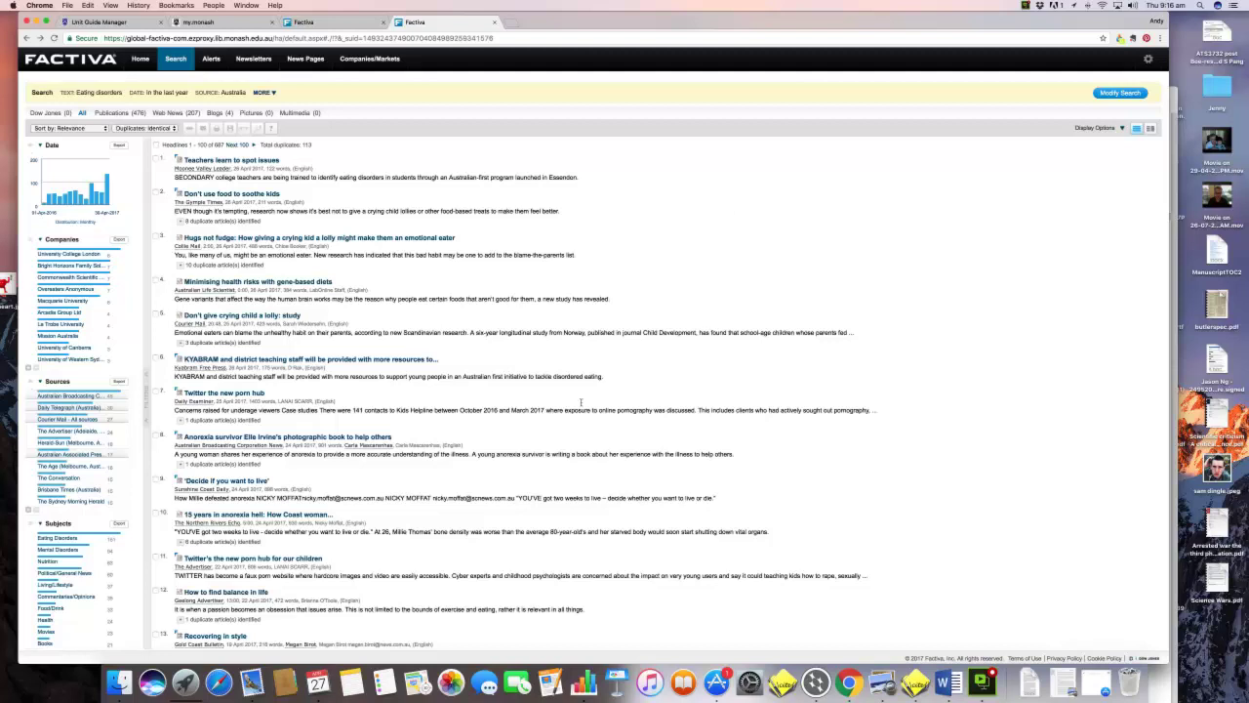
{"action": "scroll", "coordinate": [581, 401], "scroll_direction": "down", "scroll_amount": 5}
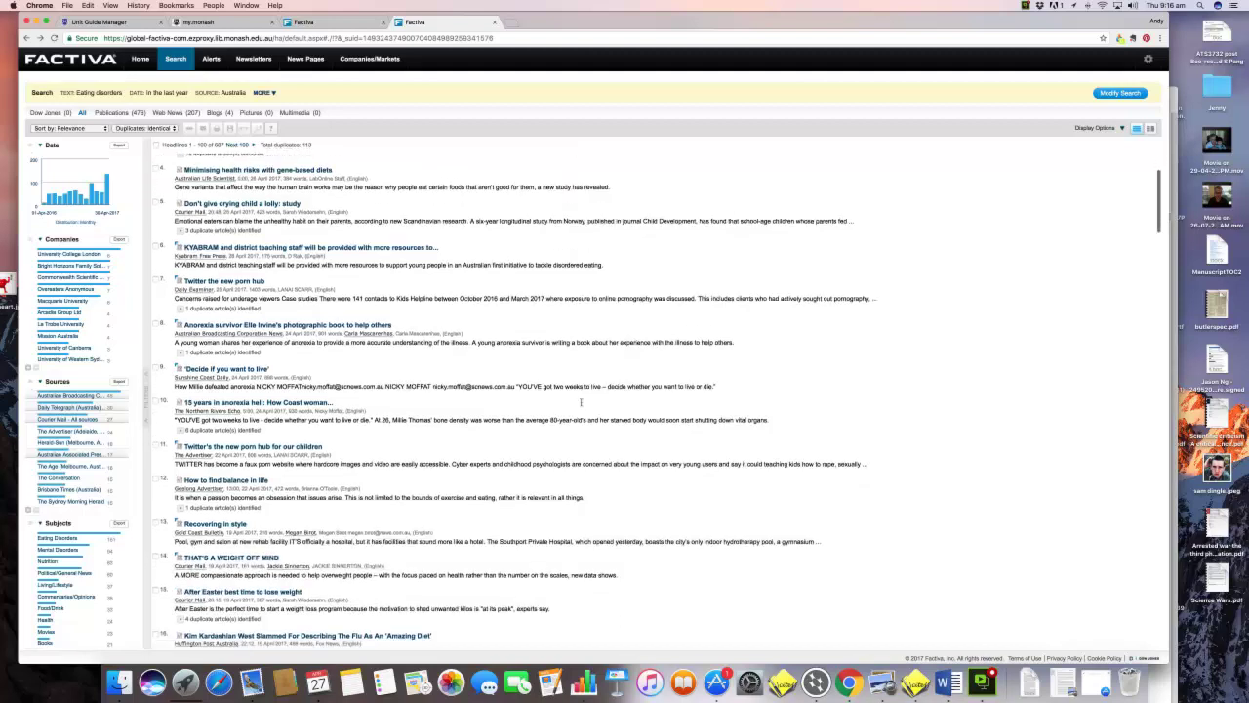
{"action": "scroll", "coordinate": [581, 401], "scroll_direction": "down", "scroll_amount": 3}
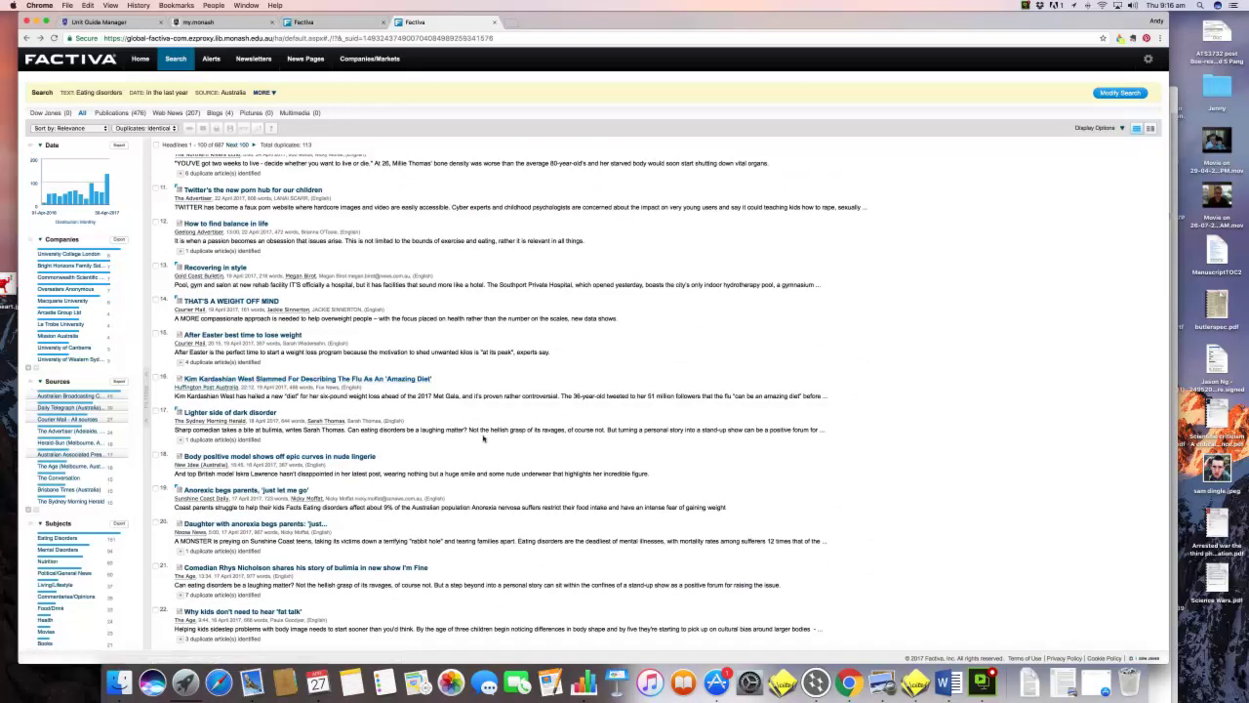
{"action": "scroll", "coordinate": [483, 438], "scroll_direction": "down", "scroll_amount": 1}
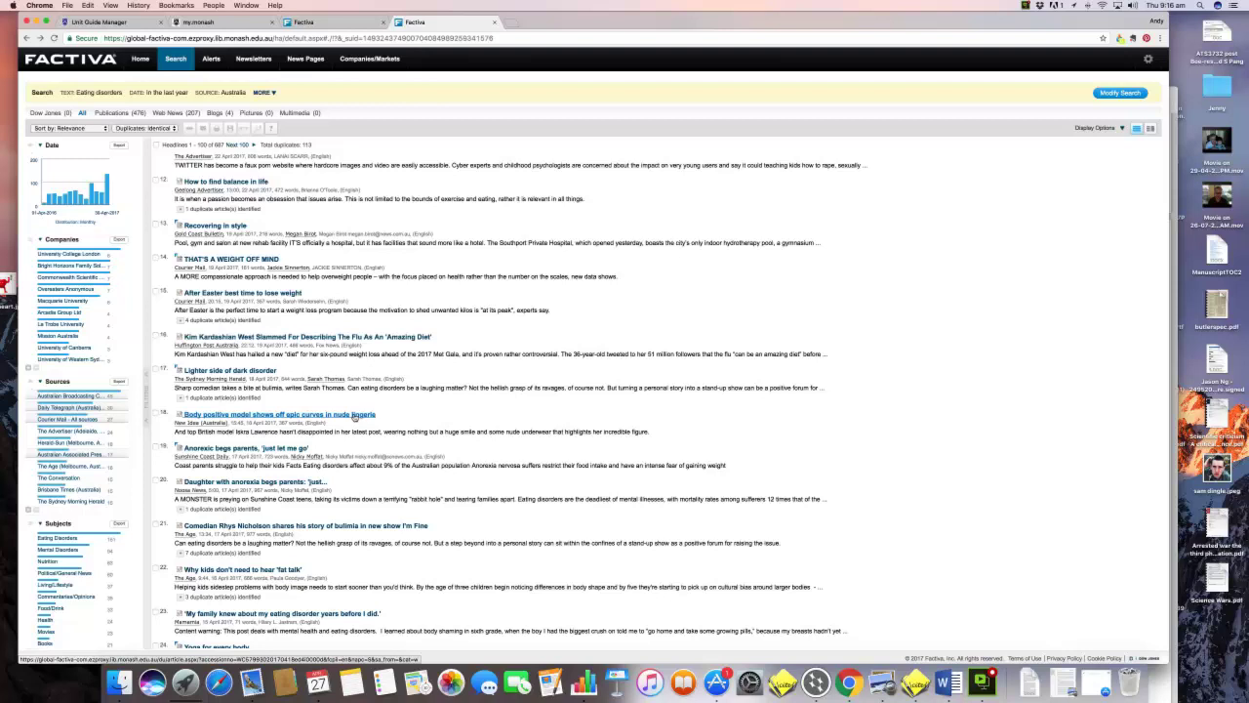
{"action": "scroll", "coordinate": [357, 418], "scroll_direction": "down", "scroll_amount": 3}
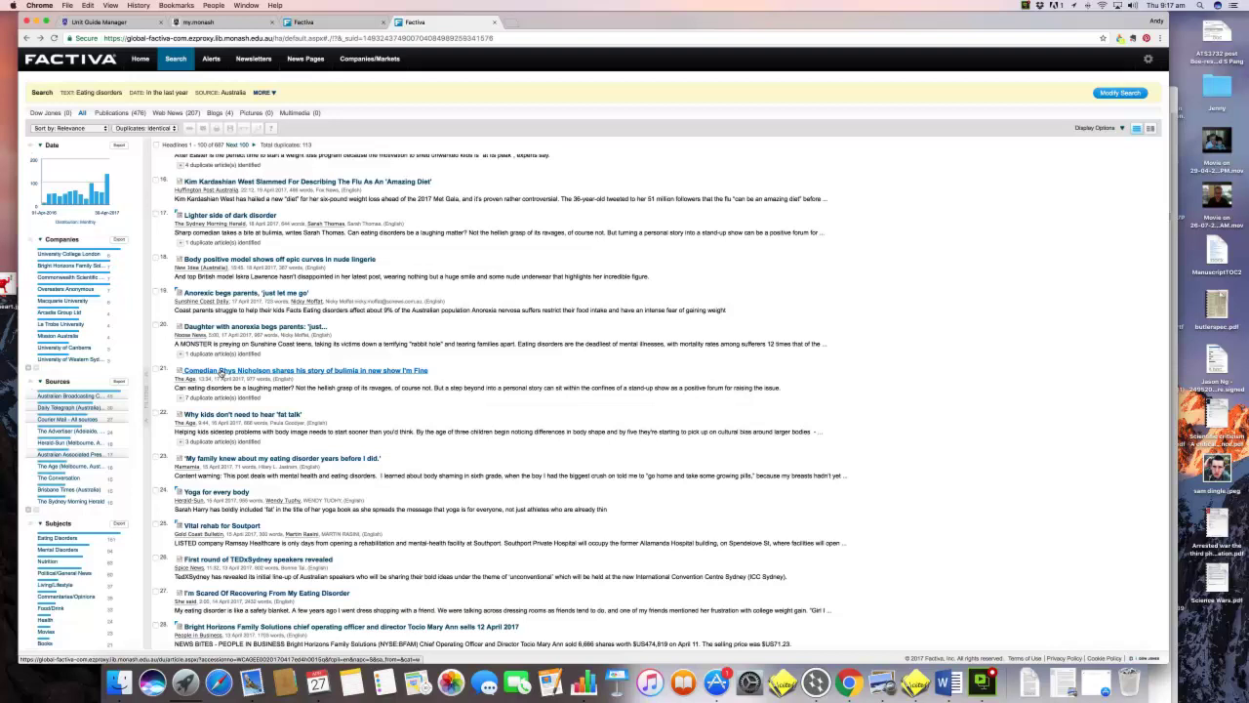
{"action": "scroll", "coordinate": [259, 375], "scroll_direction": "down", "scroll_amount": 5}
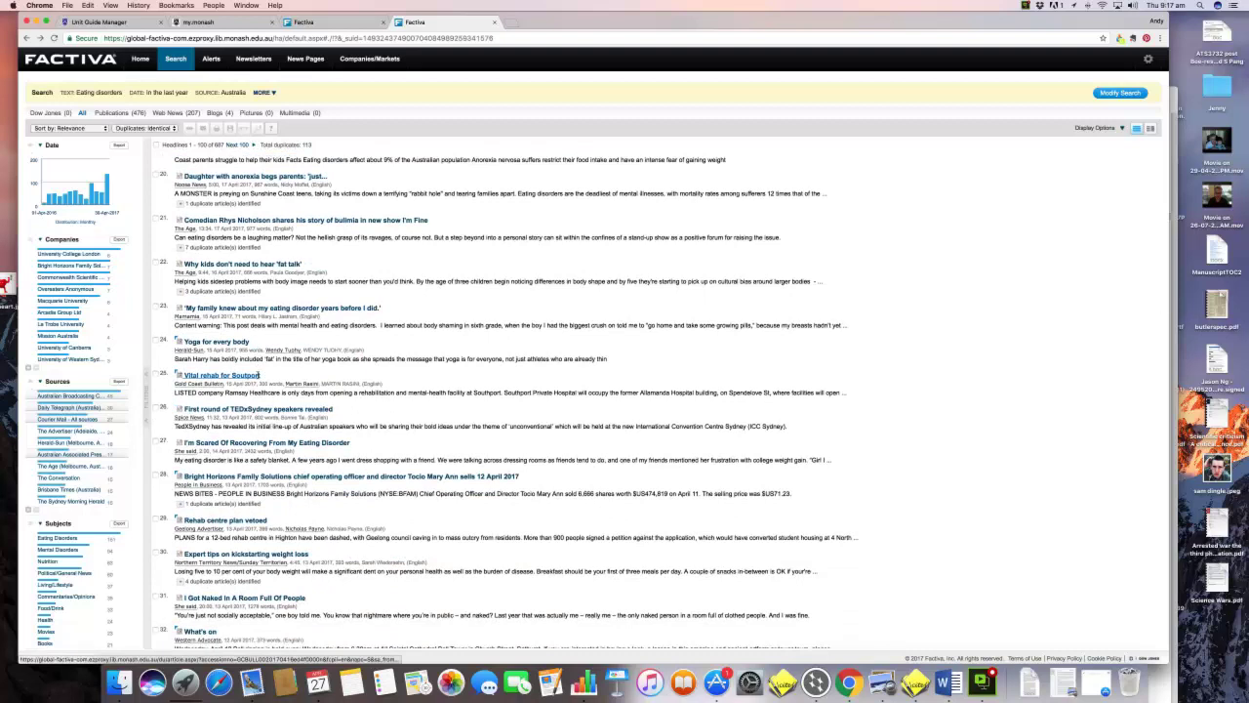
{"action": "scroll", "coordinate": [259, 375], "scroll_direction": "down", "scroll_amount": 6}
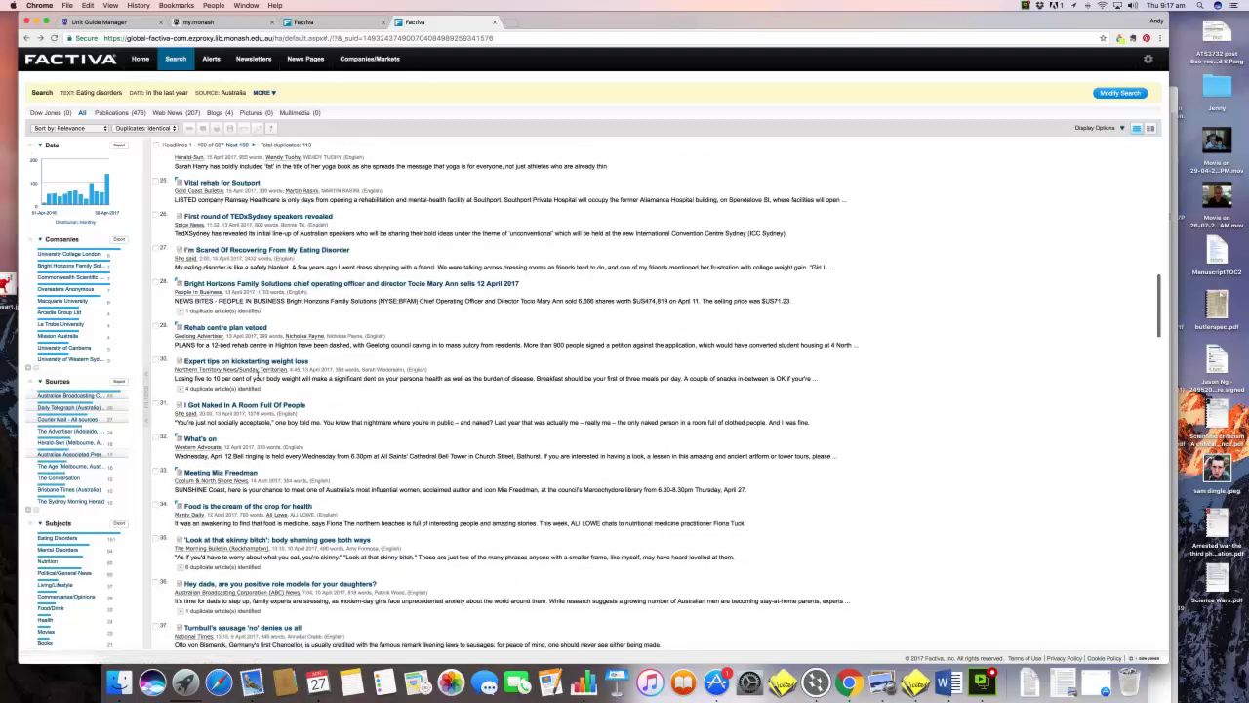
{"action": "scroll", "coordinate": [259, 372], "scroll_direction": "down", "scroll_amount": 5}
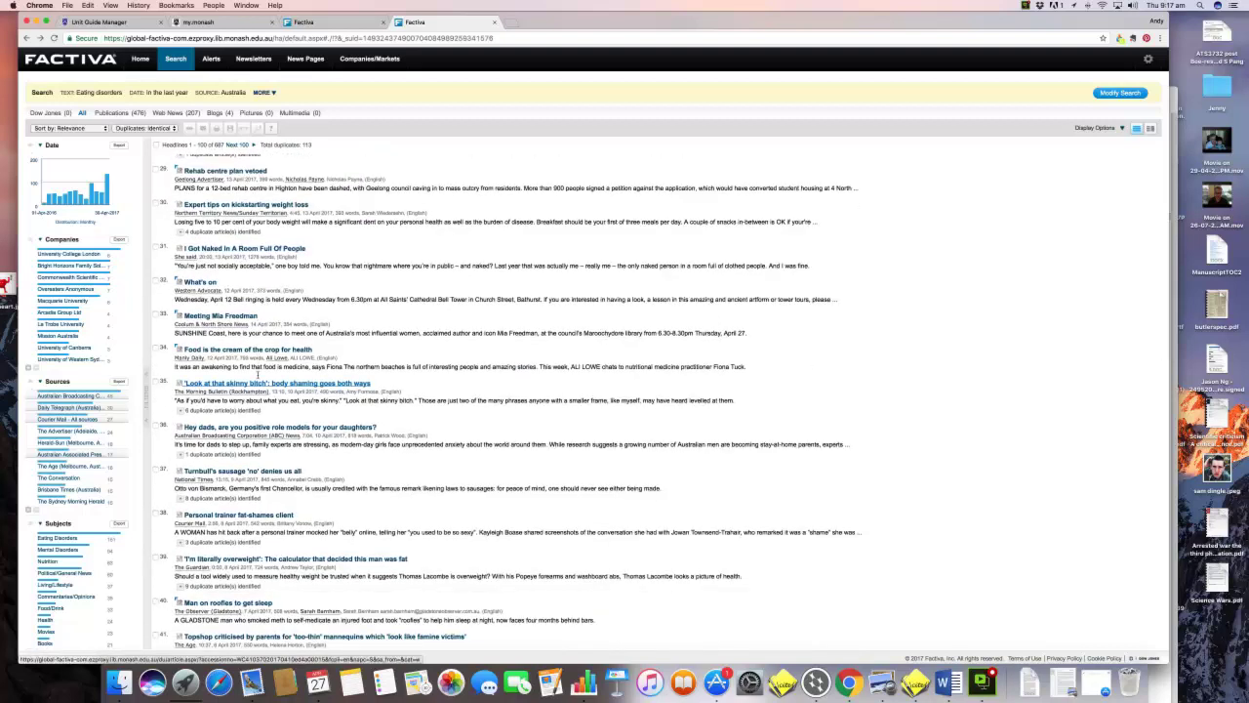
{"action": "scroll", "coordinate": [258, 373], "scroll_direction": "down", "scroll_amount": 3}
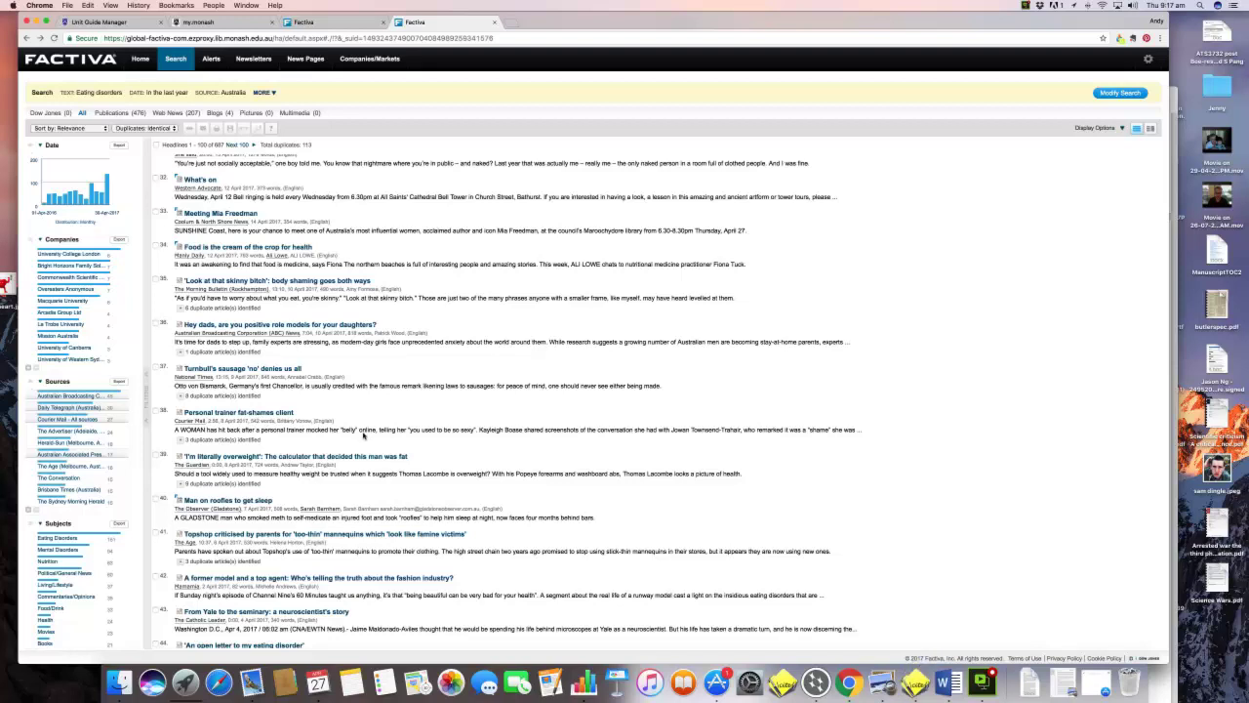
{"action": "scroll", "coordinate": [363, 436], "scroll_direction": "down", "scroll_amount": 5}
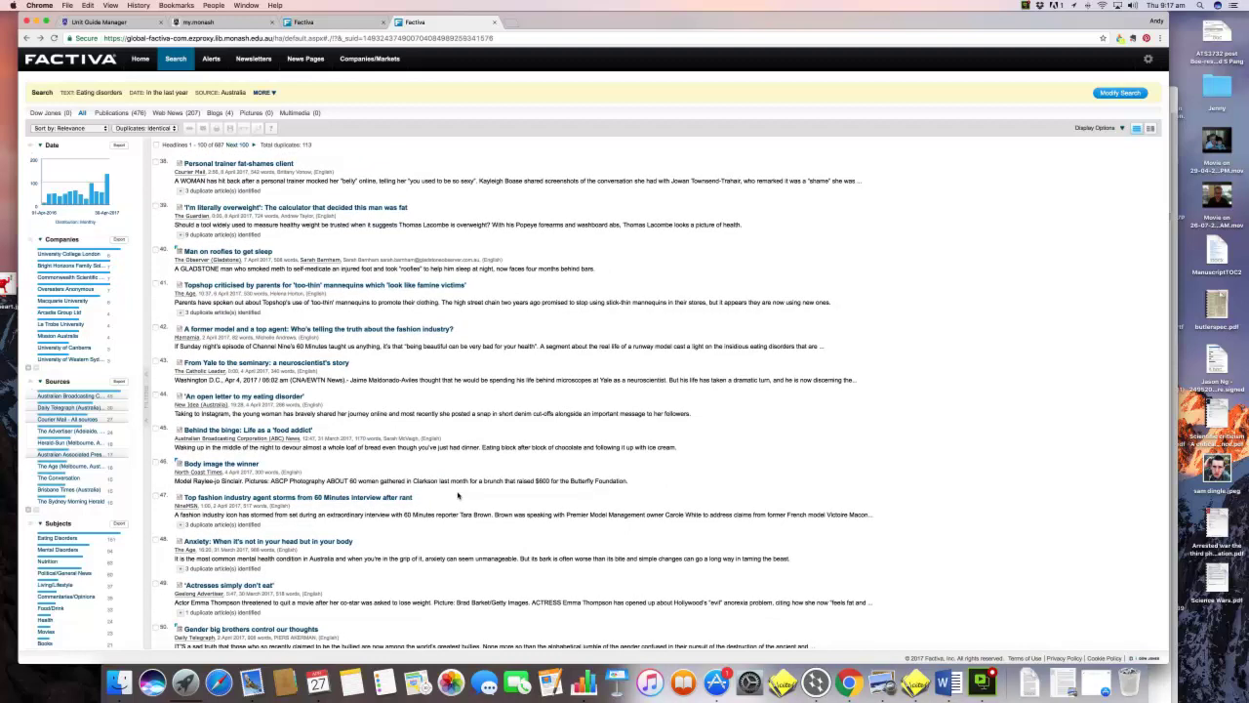
{"action": "scroll", "coordinate": [457, 494], "scroll_direction": "down", "scroll_amount": 1}
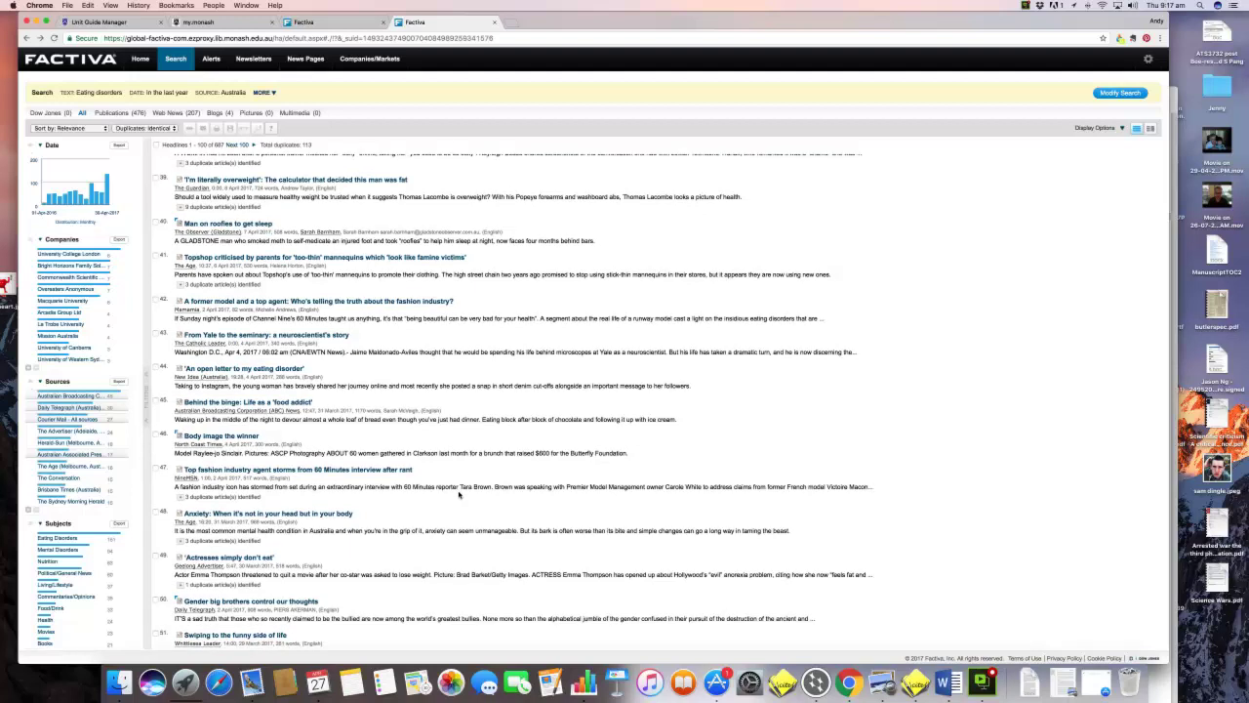
{"action": "scroll", "coordinate": [457, 495], "scroll_direction": "up", "scroll_amount": 9}
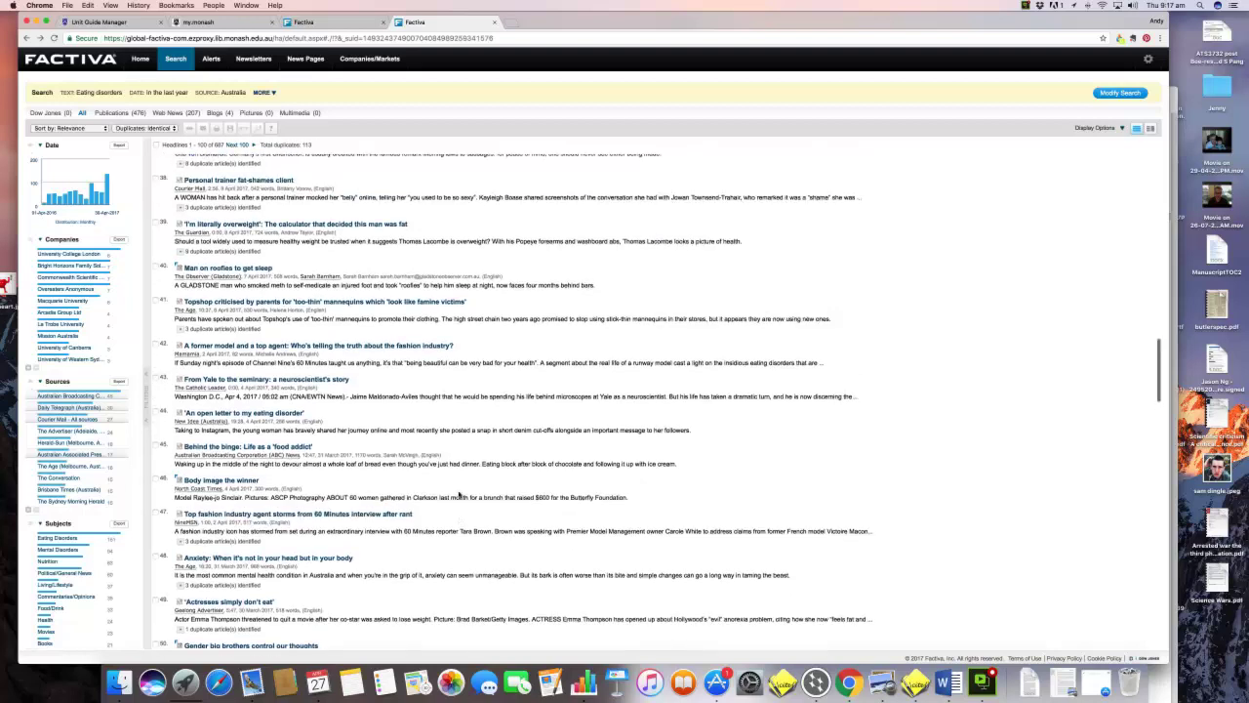
{"action": "scroll", "coordinate": [457, 495], "scroll_direction": "up", "scroll_amount": 20}
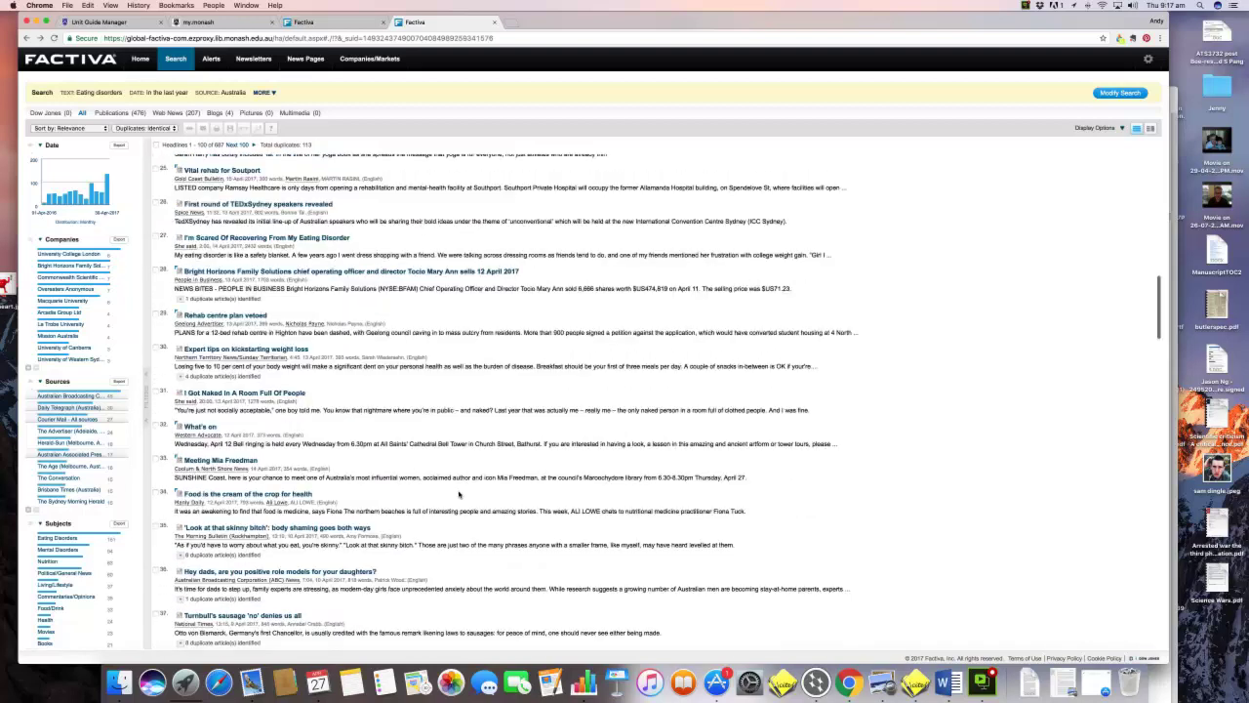
{"action": "scroll", "coordinate": [457, 495], "scroll_direction": "up", "scroll_amount": 15}
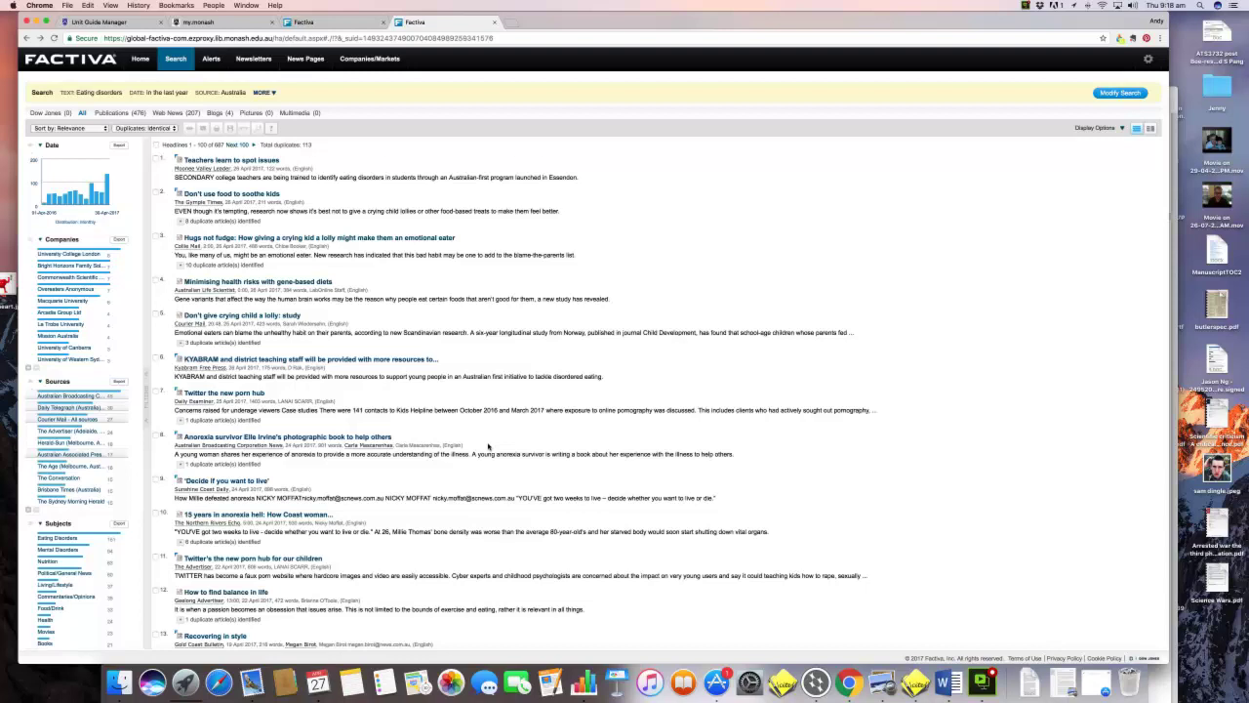
{"action": "scroll", "coordinate": [488, 446], "scroll_direction": "down", "scroll_amount": 1}
{"action": "scroll", "coordinate": [488, 446], "scroll_direction": "up", "scroll_amount": 1}
{"action": "scroll", "coordinate": [126, 417], "scroll_direction": "down", "scroll_amount": 3}
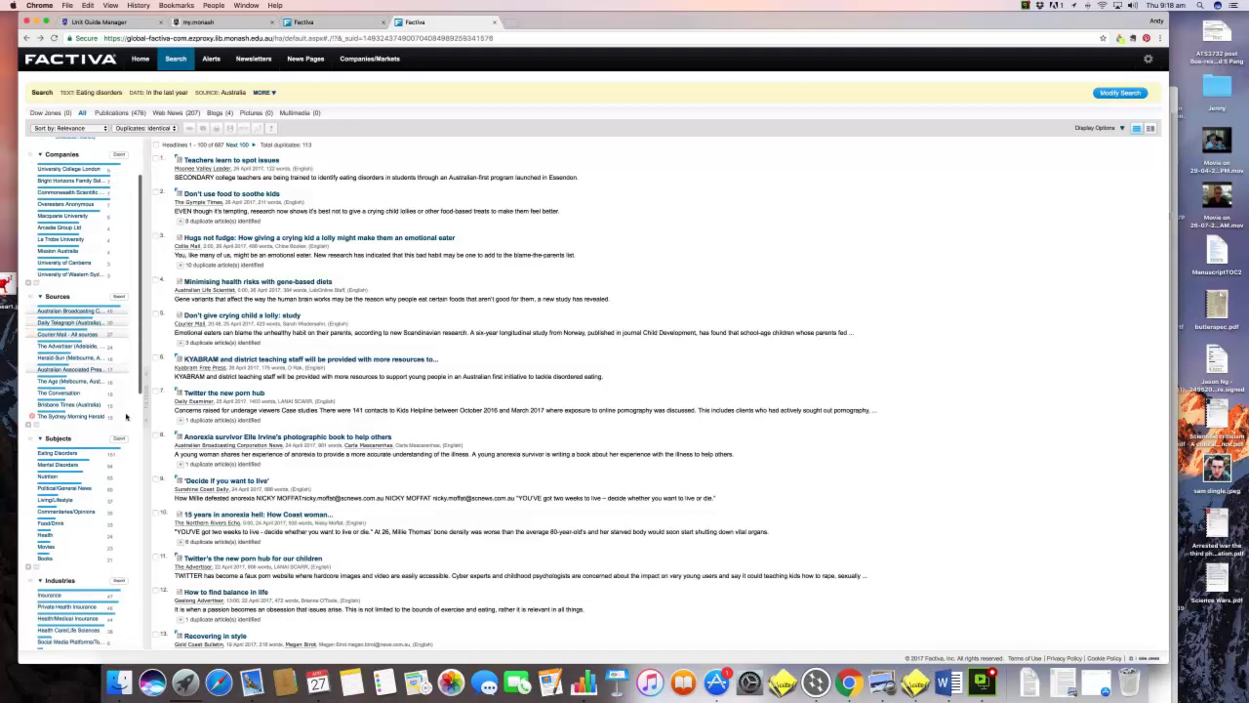
{"action": "scroll", "coordinate": [126, 417], "scroll_direction": "down", "scroll_amount": 6}
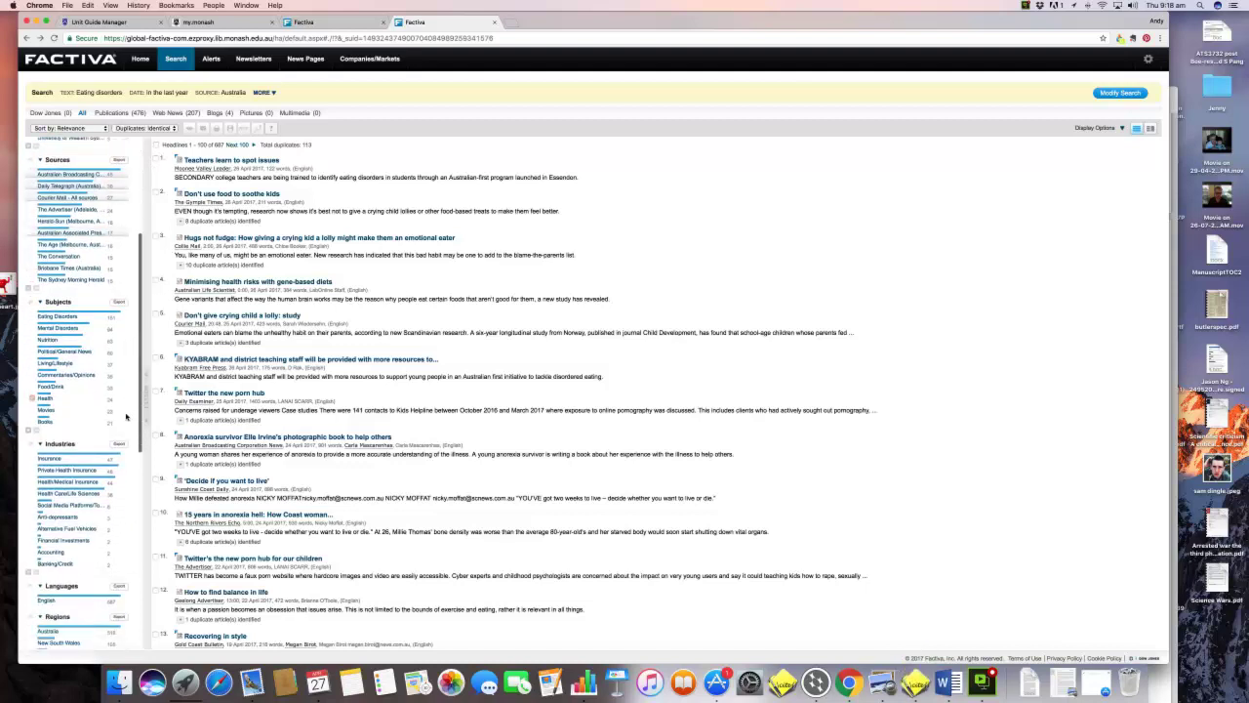
{"action": "scroll", "coordinate": [125, 416], "scroll_direction": "up", "scroll_amount": 3}
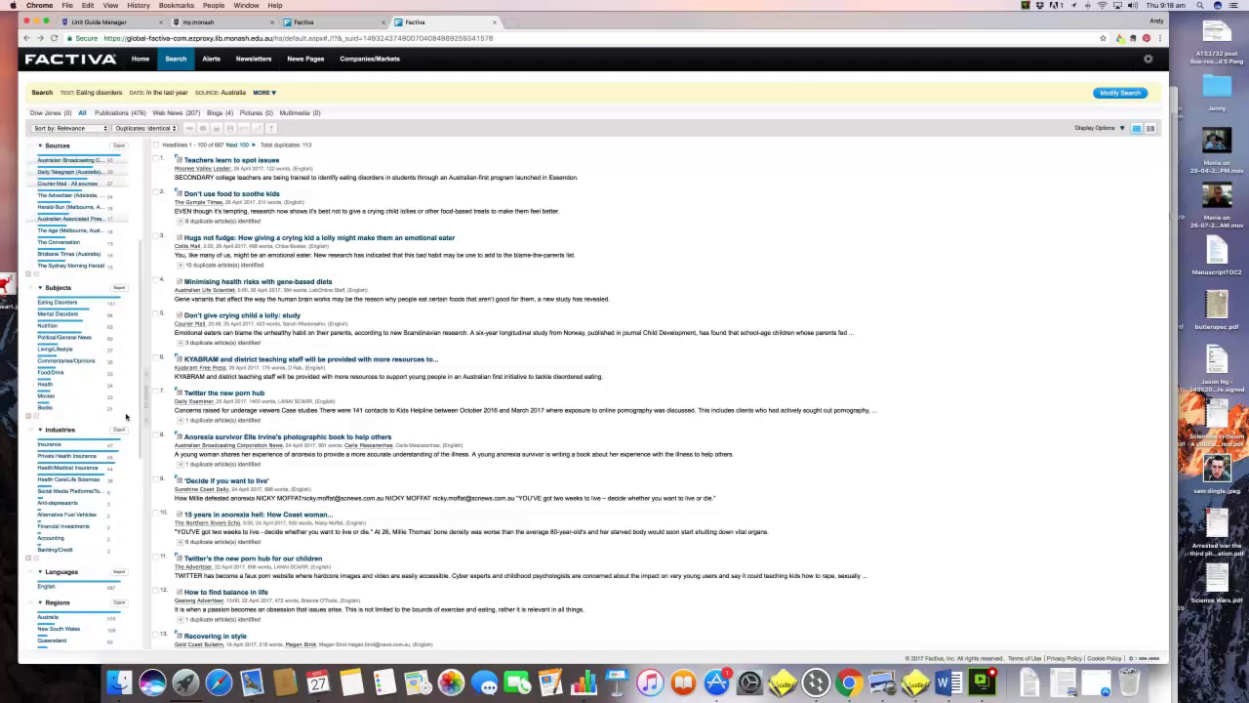
{"action": "scroll", "coordinate": [126, 416], "scroll_direction": "up", "scroll_amount": 3}
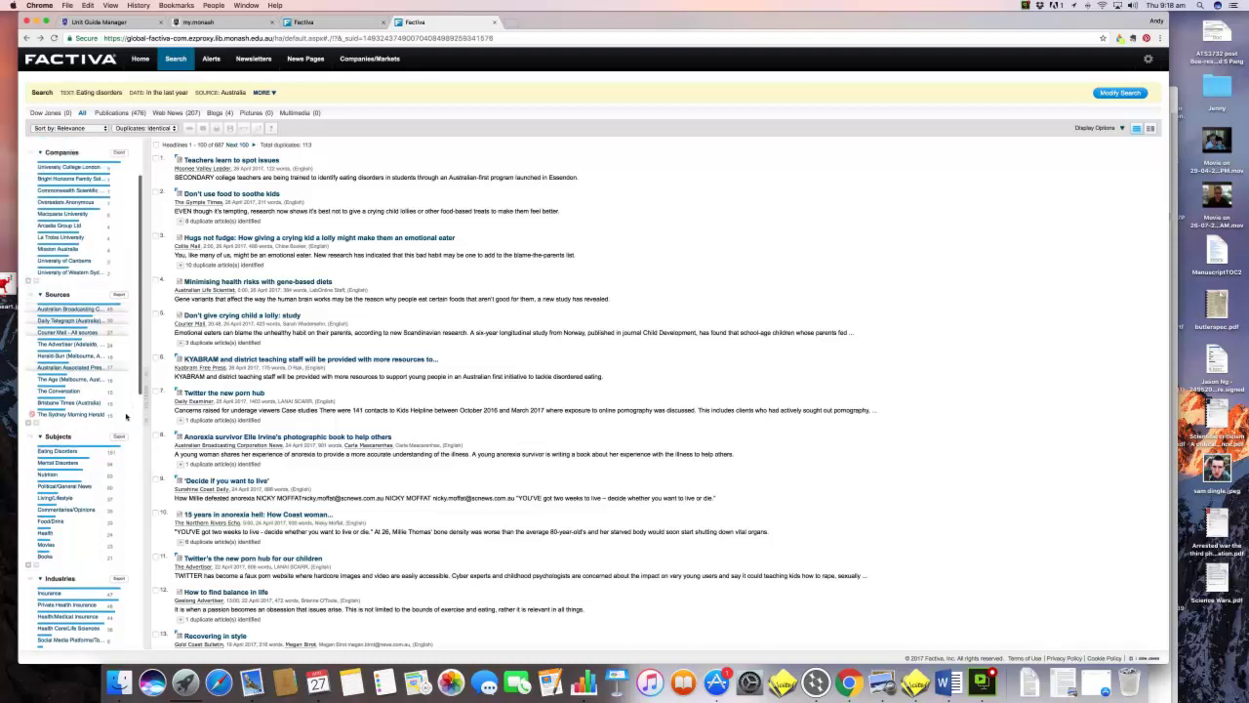
{"action": "scroll", "coordinate": [126, 417], "scroll_direction": "up", "scroll_amount": 1}
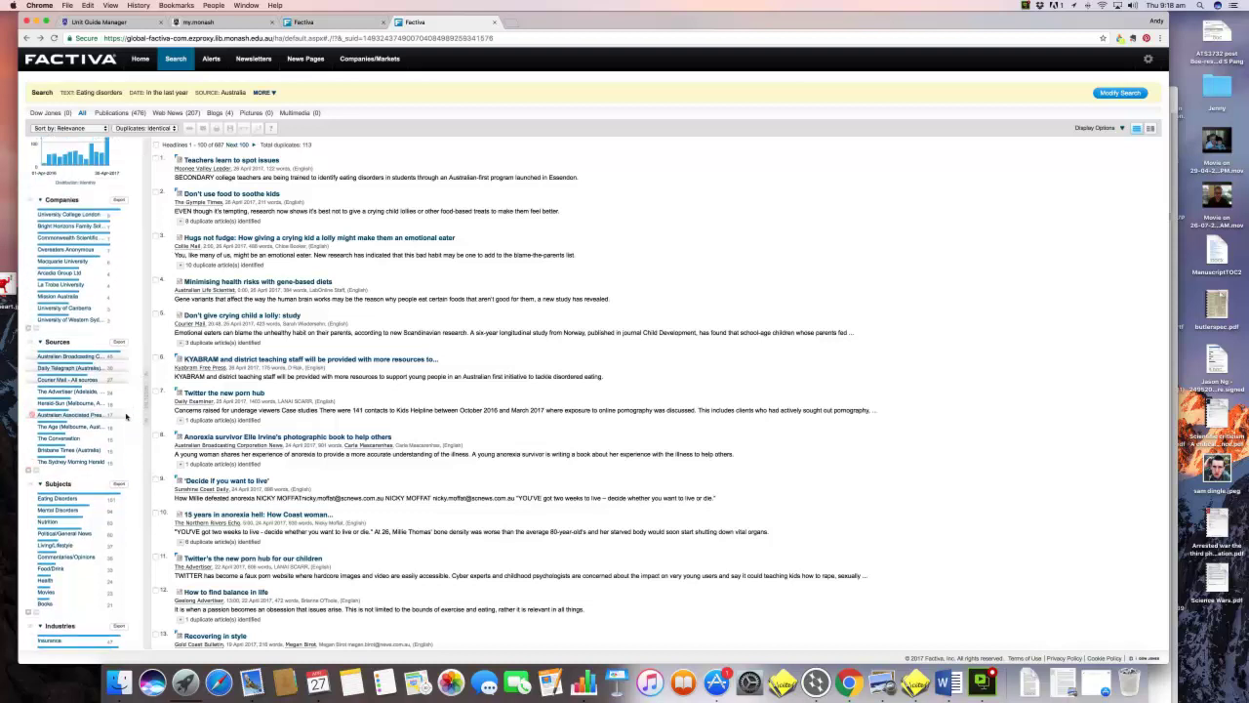
{"action": "mouse_move", "coordinate": [56, 356]}
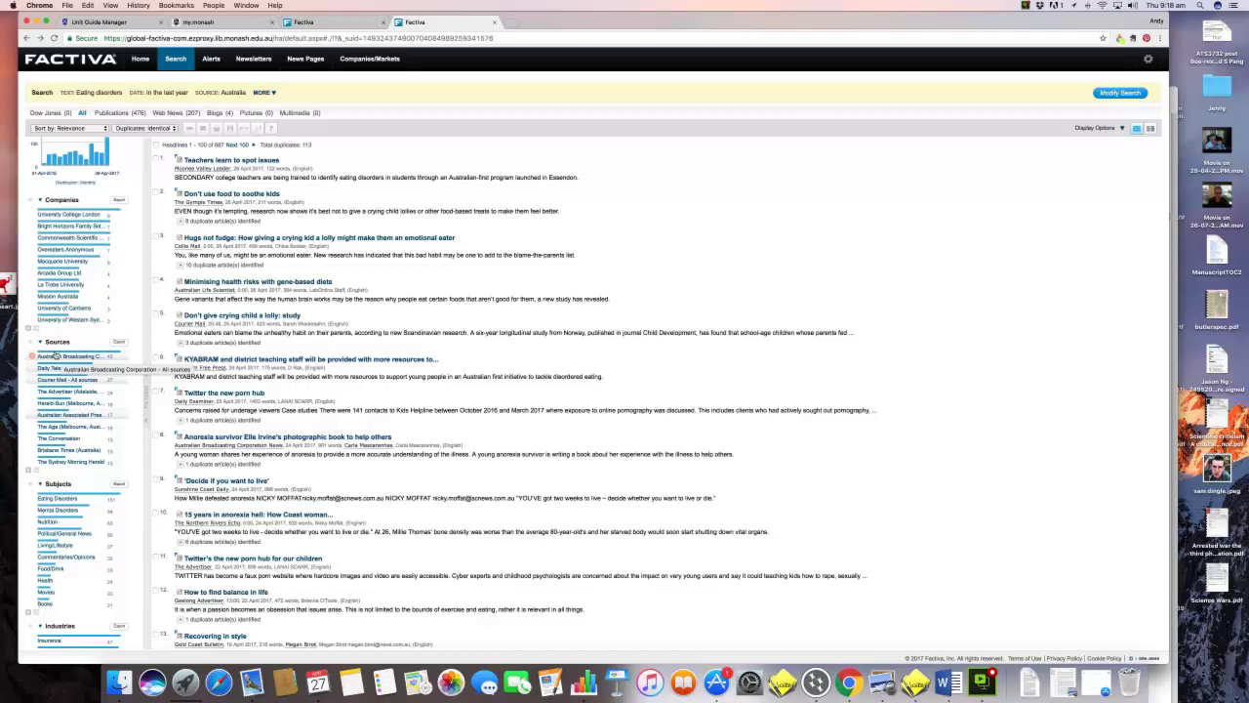
Filter the results to Australian Broadcasting Corporation sources, leaving 45 headlines, and scroll through them.
{"action": "left_click", "coordinate": [56, 357]}
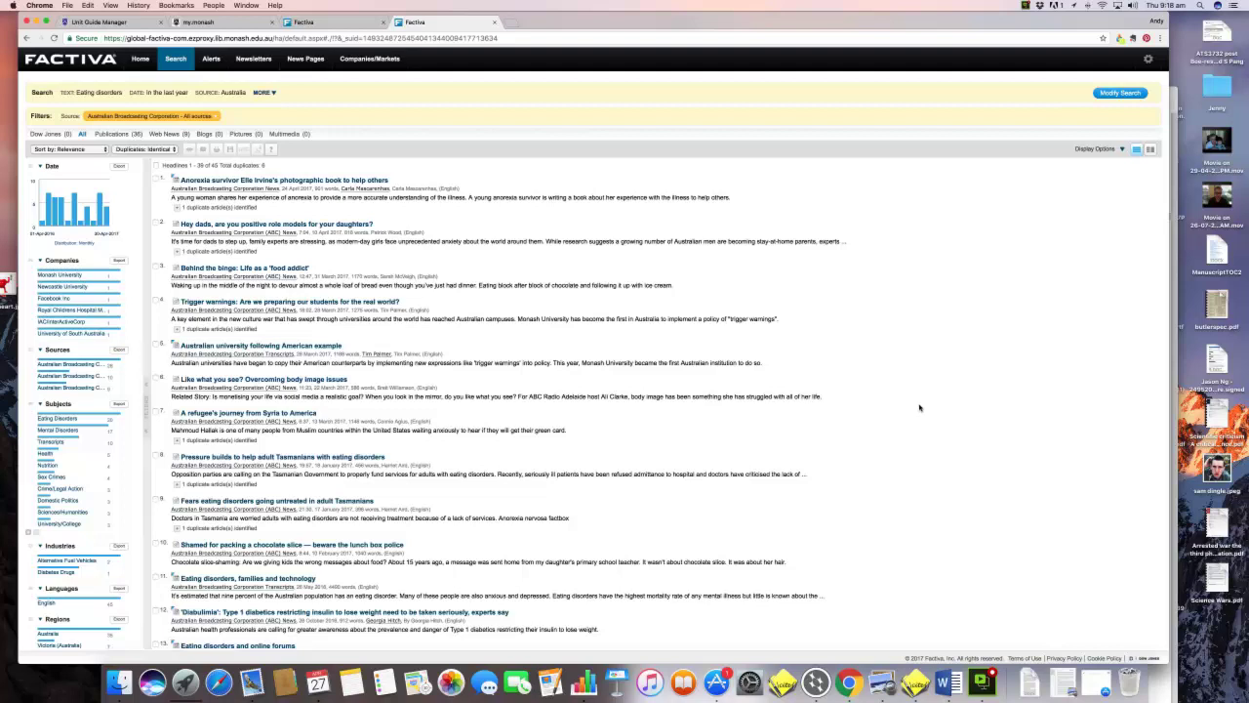
{"action": "scroll", "coordinate": [920, 408], "scroll_direction": "down", "scroll_amount": 1}
{"action": "scroll", "coordinate": [919, 408], "scroll_direction": "down", "scroll_amount": 2}
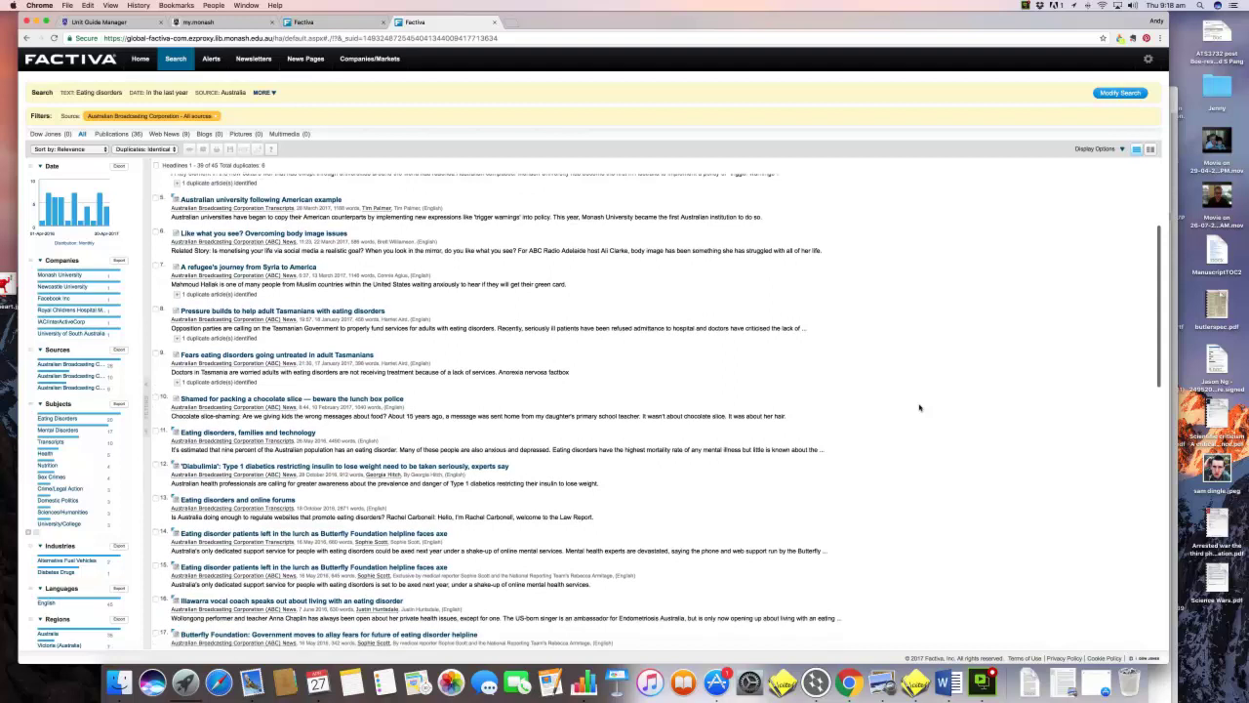
{"action": "scroll", "coordinate": [920, 408], "scroll_direction": "up", "scroll_amount": 4}
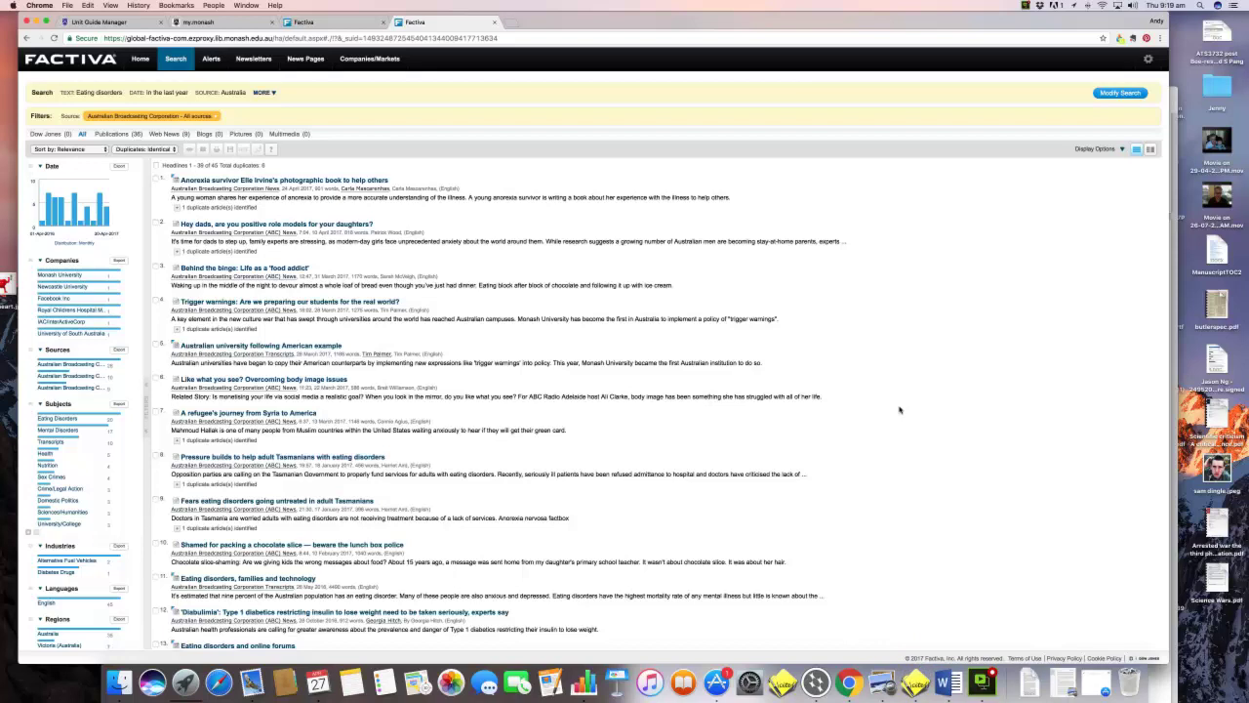
{"action": "scroll", "coordinate": [900, 410], "scroll_direction": "down", "scroll_amount": 4}
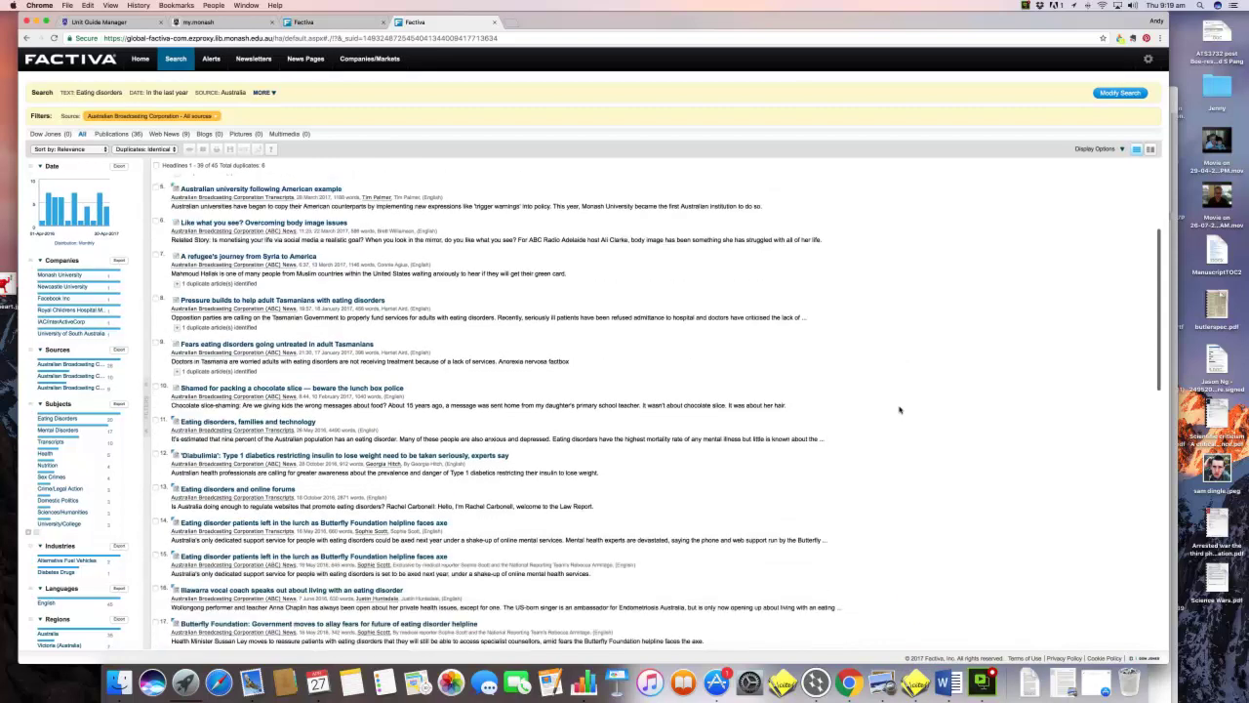
{"action": "scroll", "coordinate": [900, 410], "scroll_direction": "down", "scroll_amount": 2}
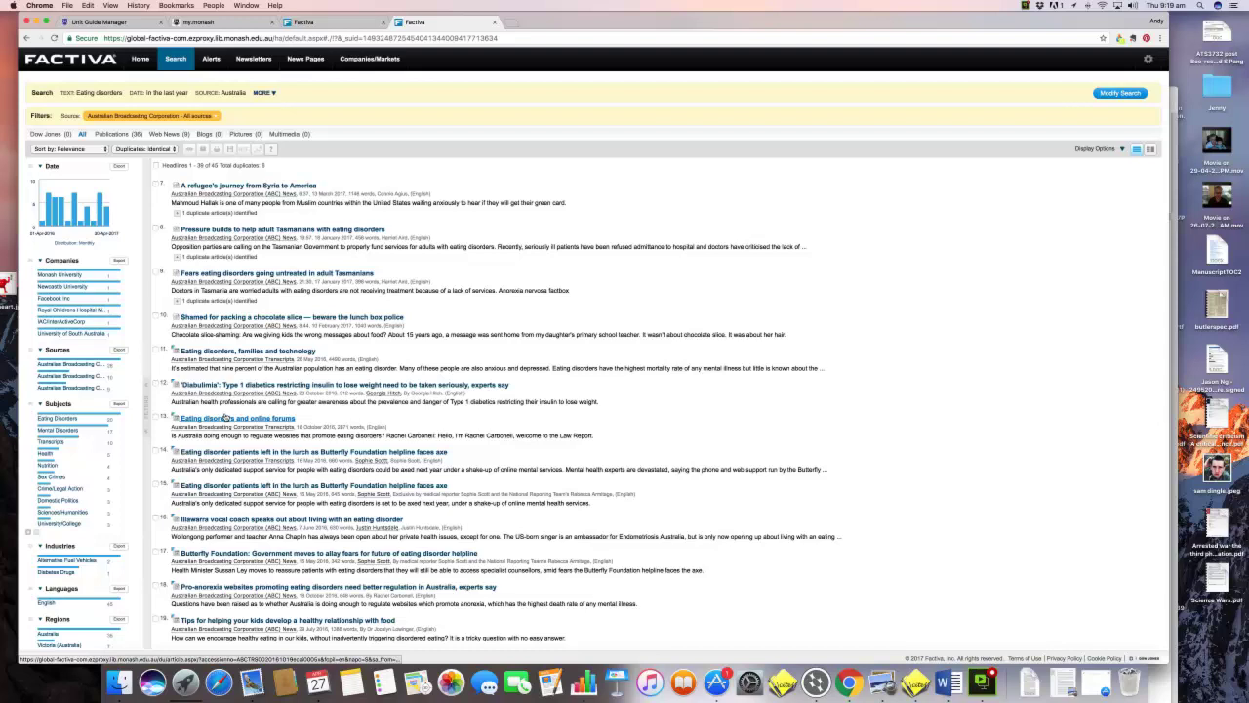
{"action": "scroll", "coordinate": [225, 418], "scroll_direction": "down", "scroll_amount": 3}
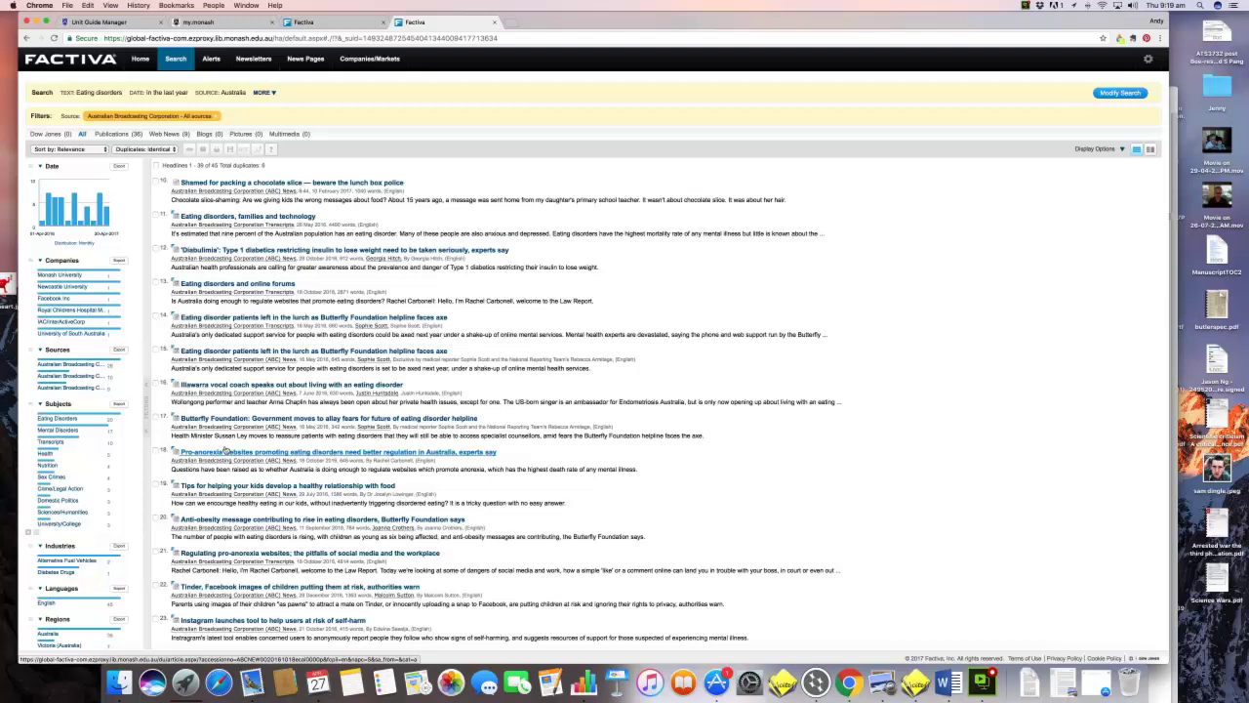
{"action": "scroll", "coordinate": [226, 451], "scroll_direction": "down", "scroll_amount": 2}
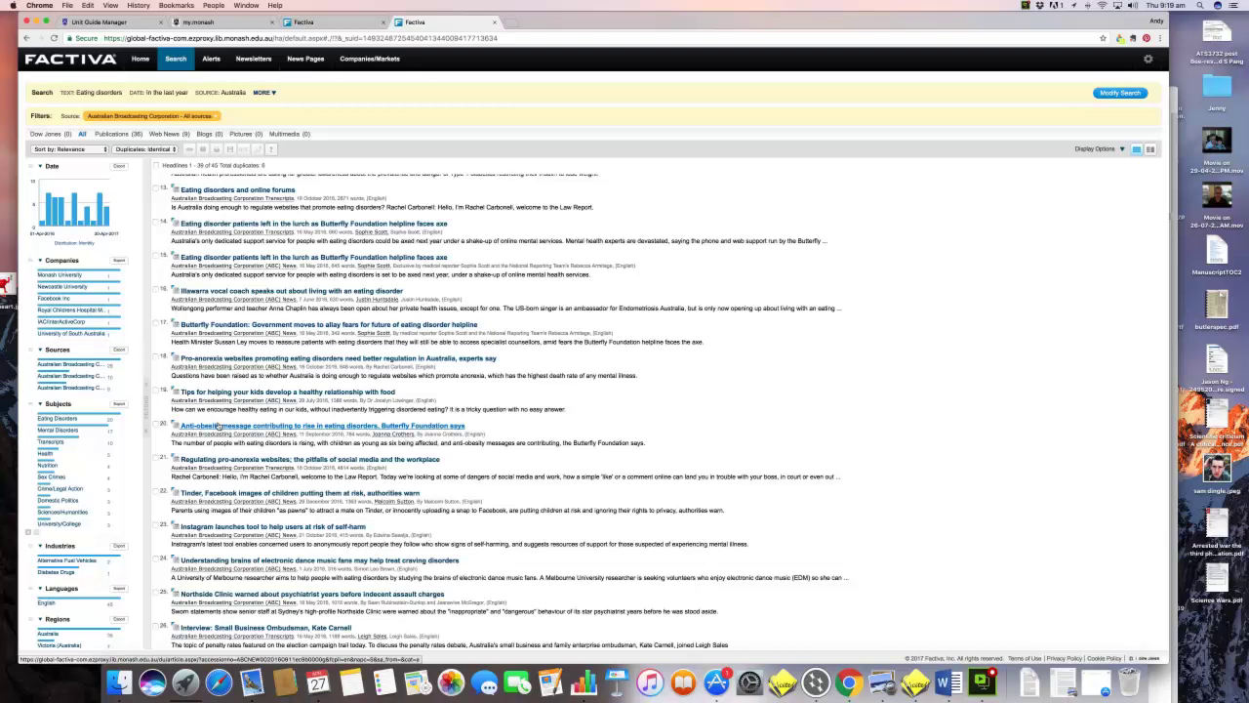
{"action": "scroll", "coordinate": [216, 425], "scroll_direction": "down", "scroll_amount": 2}
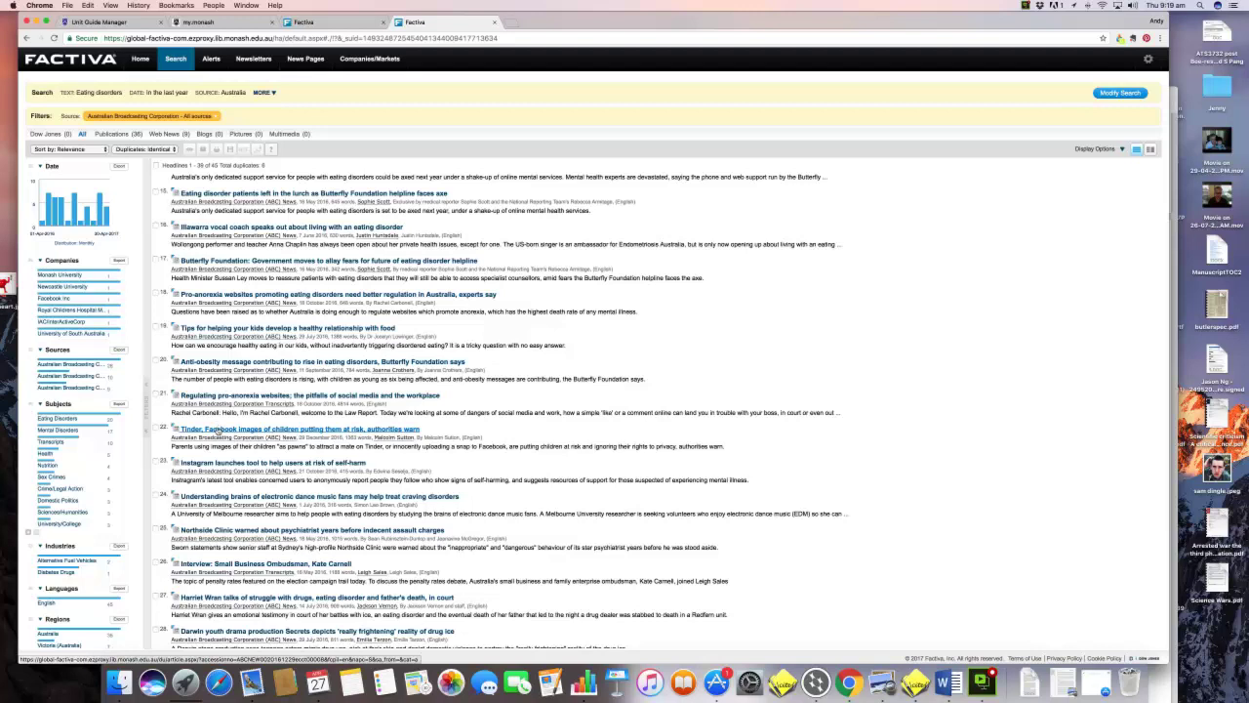
{"action": "scroll", "coordinate": [216, 430], "scroll_direction": "down", "scroll_amount": 2}
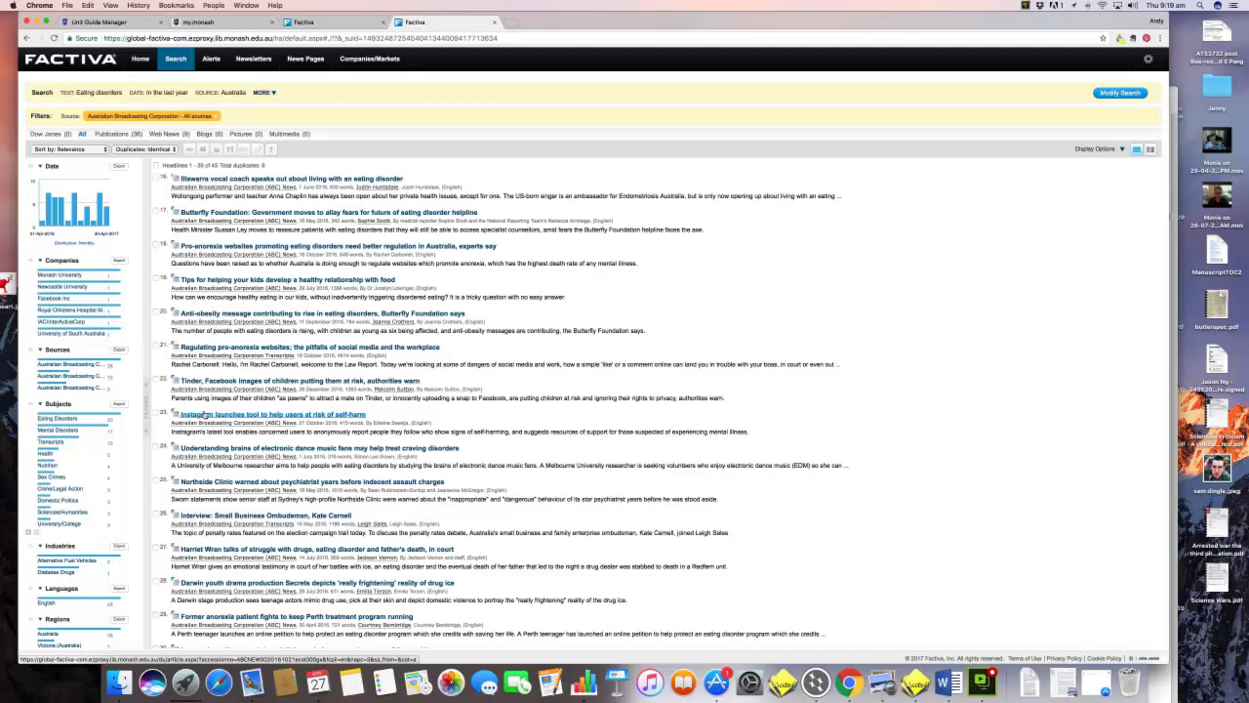
{"action": "scroll", "coordinate": [204, 415], "scroll_direction": "up", "scroll_amount": 20}
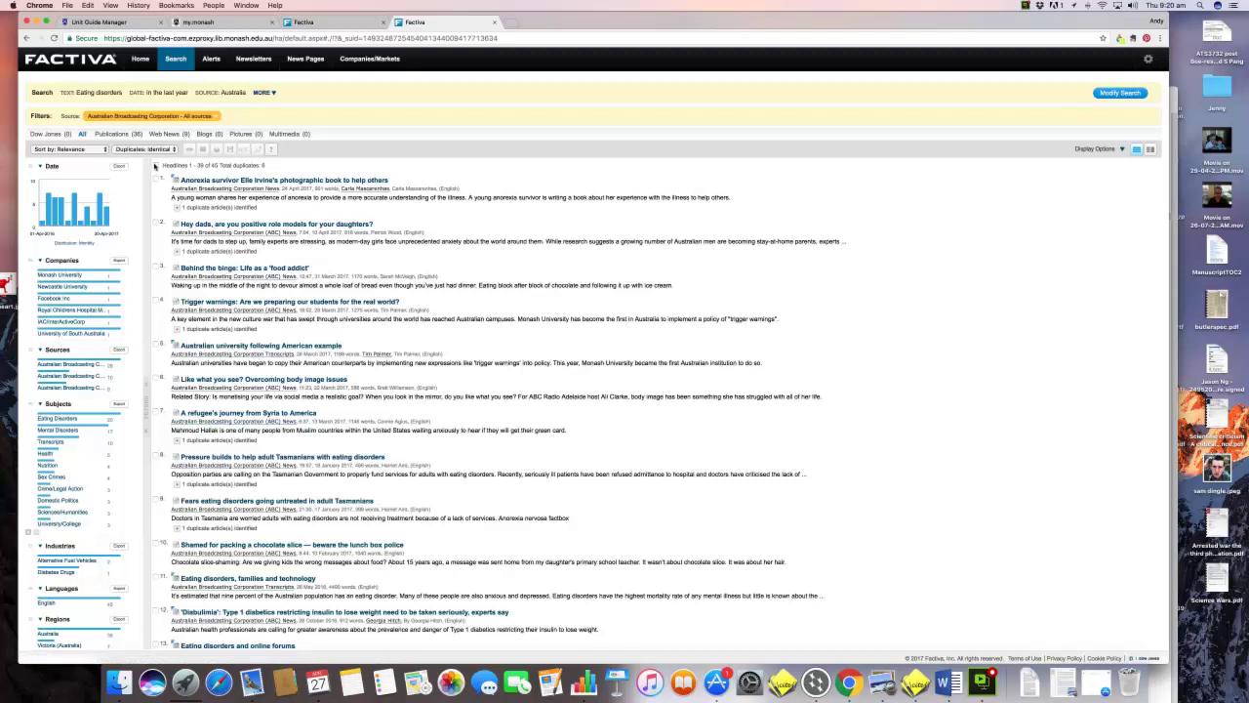
Tick the select-all checkbox beside Headlines 1 - 39 to select the ABC 'Eating disorders' headlines.
{"action": "left_click", "coordinate": [154, 166]}
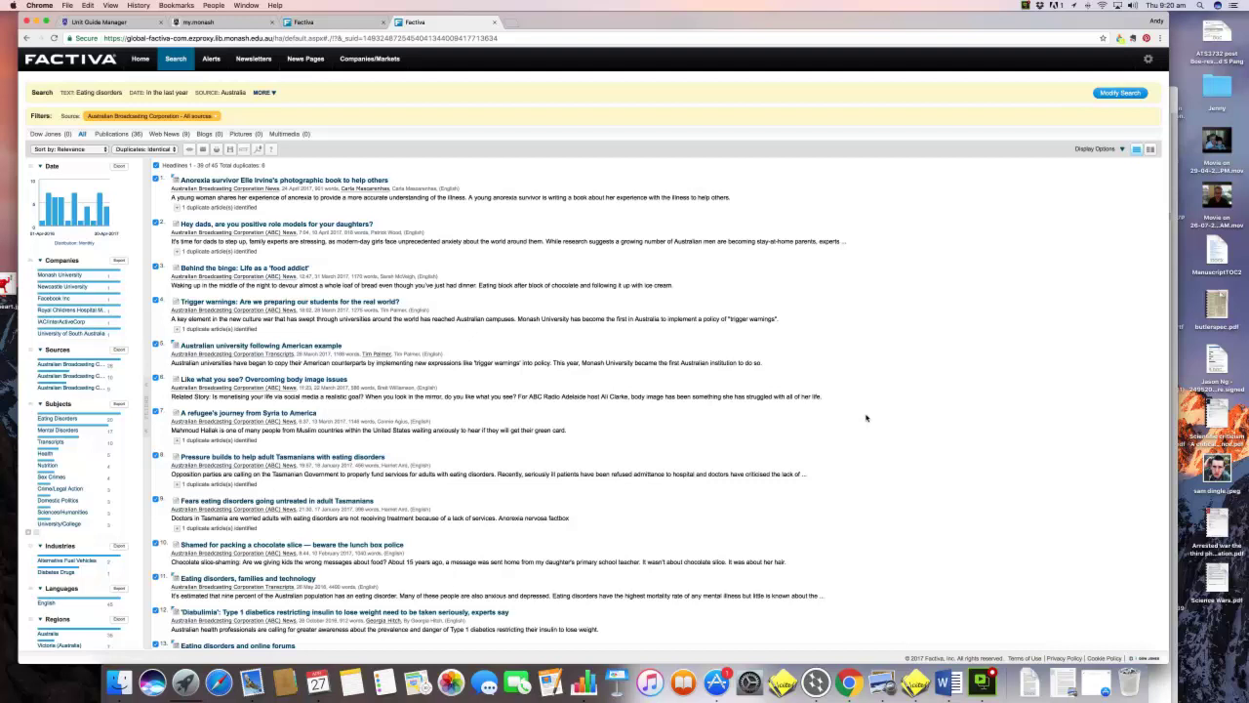
{"action": "scroll", "coordinate": [865, 417], "scroll_direction": "down", "scroll_amount": 10}
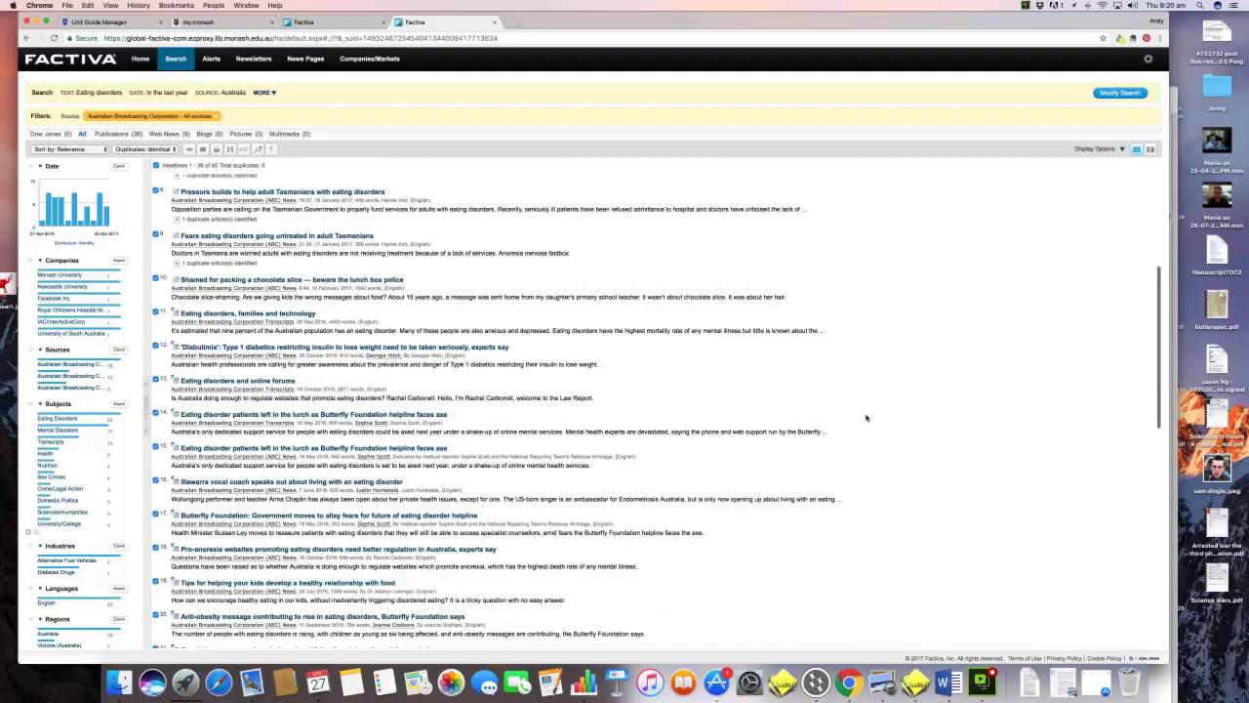
{"action": "scroll", "coordinate": [866, 417], "scroll_direction": "up", "scroll_amount": 2}
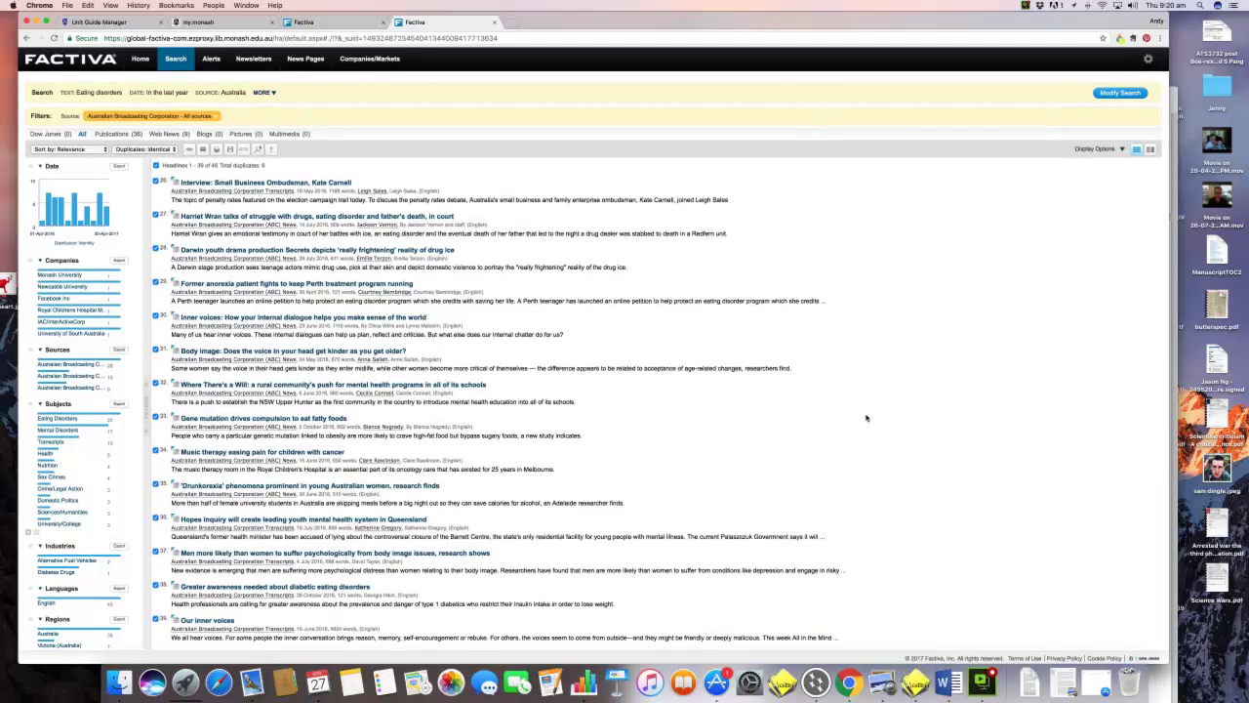
{"action": "scroll", "coordinate": [865, 418], "scroll_direction": "up", "scroll_amount": 10}
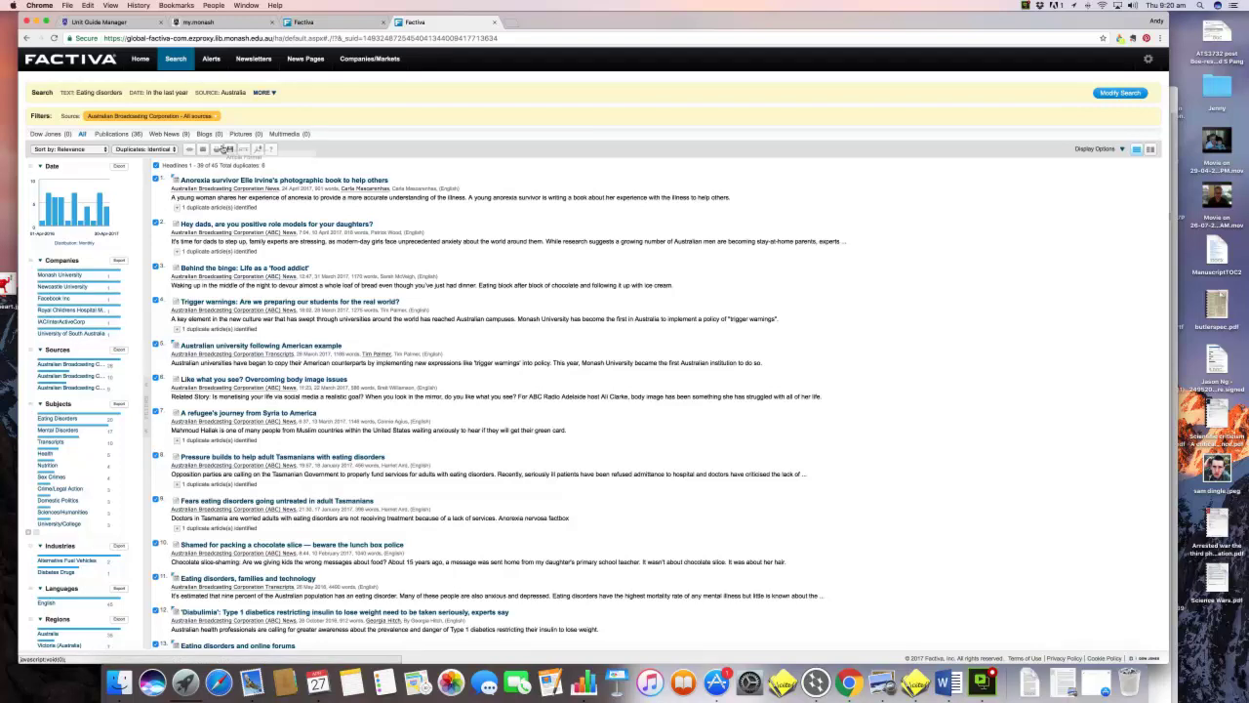
{"action": "mouse_move", "coordinate": [224, 148]}
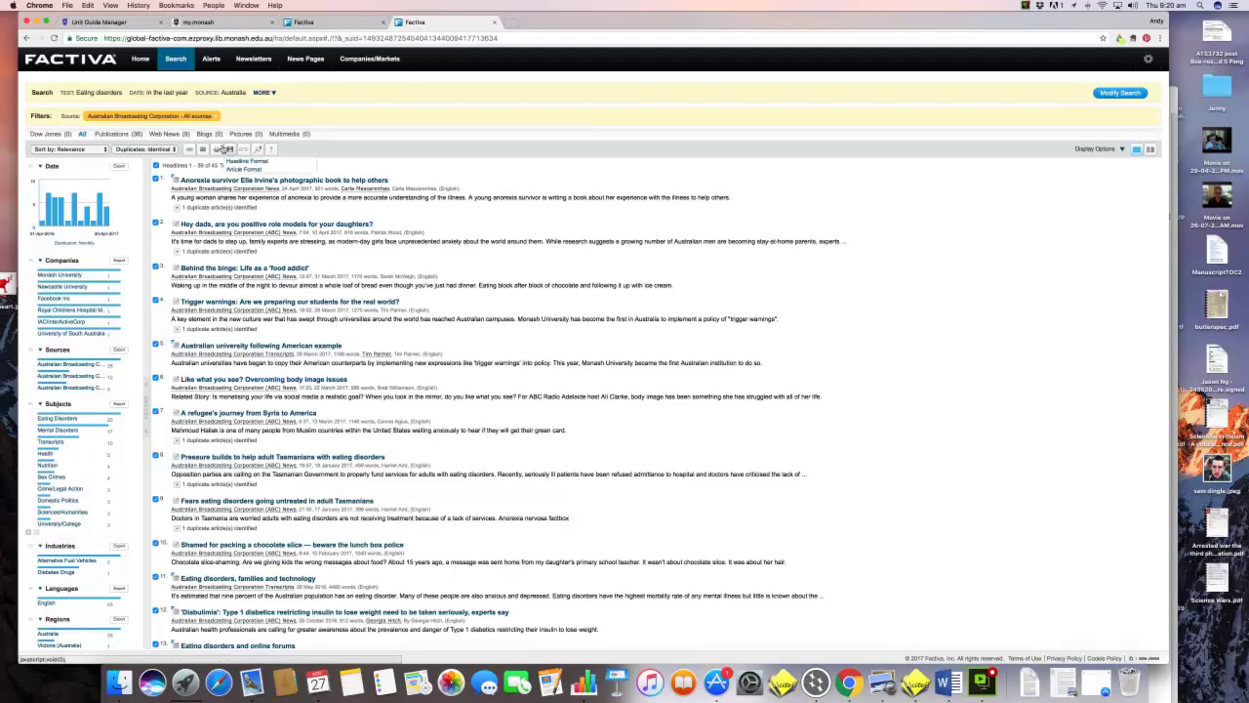
{"action": "left_click", "coordinate": [230, 168]}
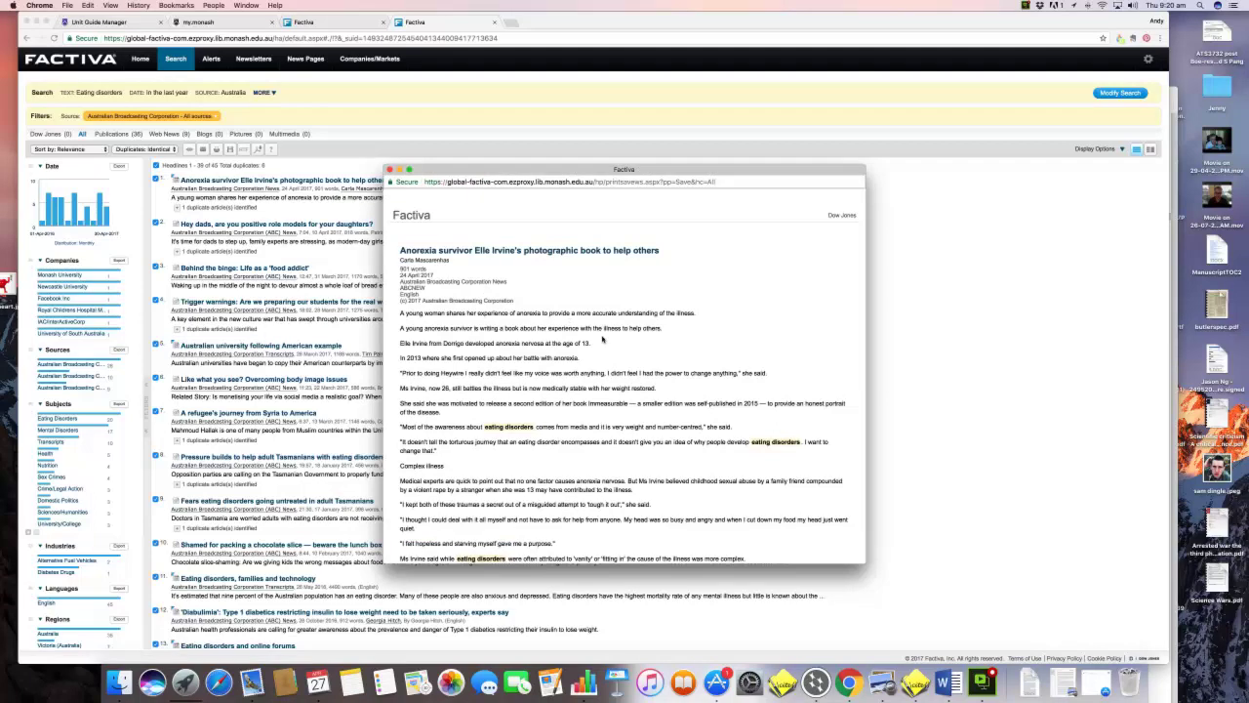
{"action": "scroll", "coordinate": [602, 337], "scroll_direction": "down", "scroll_amount": 15}
{"action": "scroll", "coordinate": [602, 337], "scroll_direction": "down", "scroll_amount": 10}
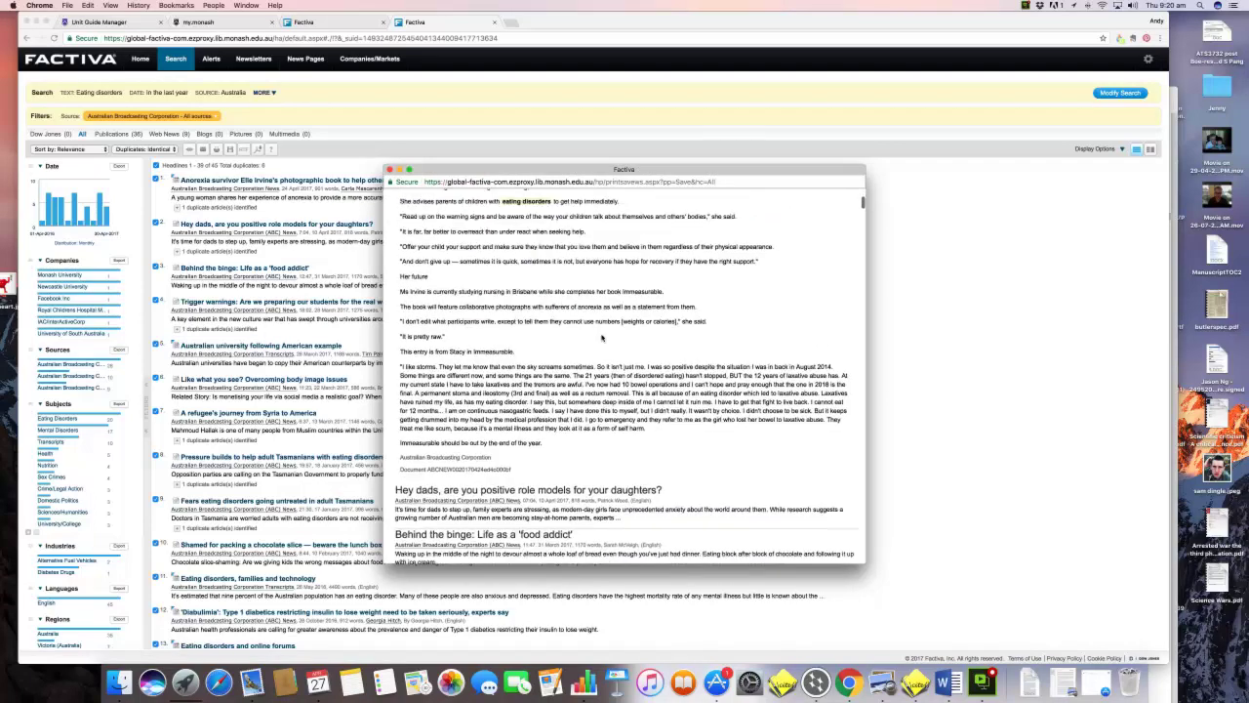
{"action": "scroll", "coordinate": [602, 336], "scroll_direction": "down", "scroll_amount": 5}
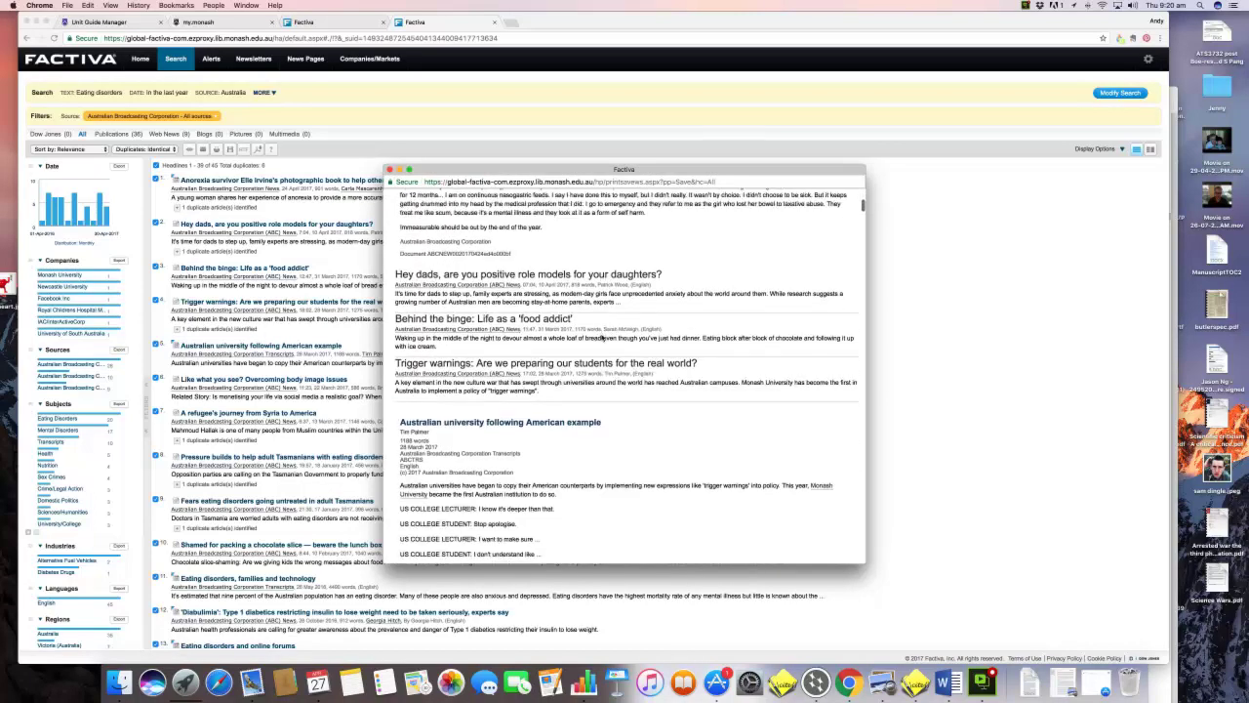
{"action": "scroll", "coordinate": [602, 336], "scroll_direction": "down", "scroll_amount": 3}
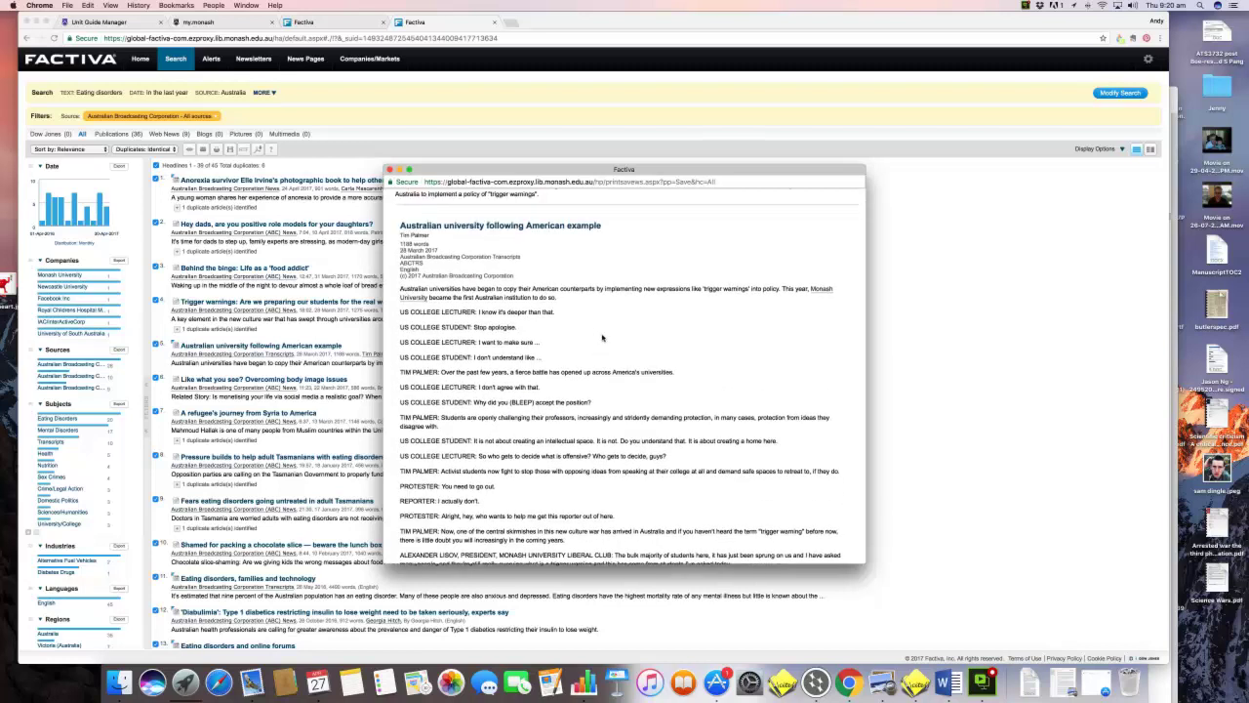
{"action": "scroll", "coordinate": [602, 336], "scroll_direction": "down", "scroll_amount": 15}
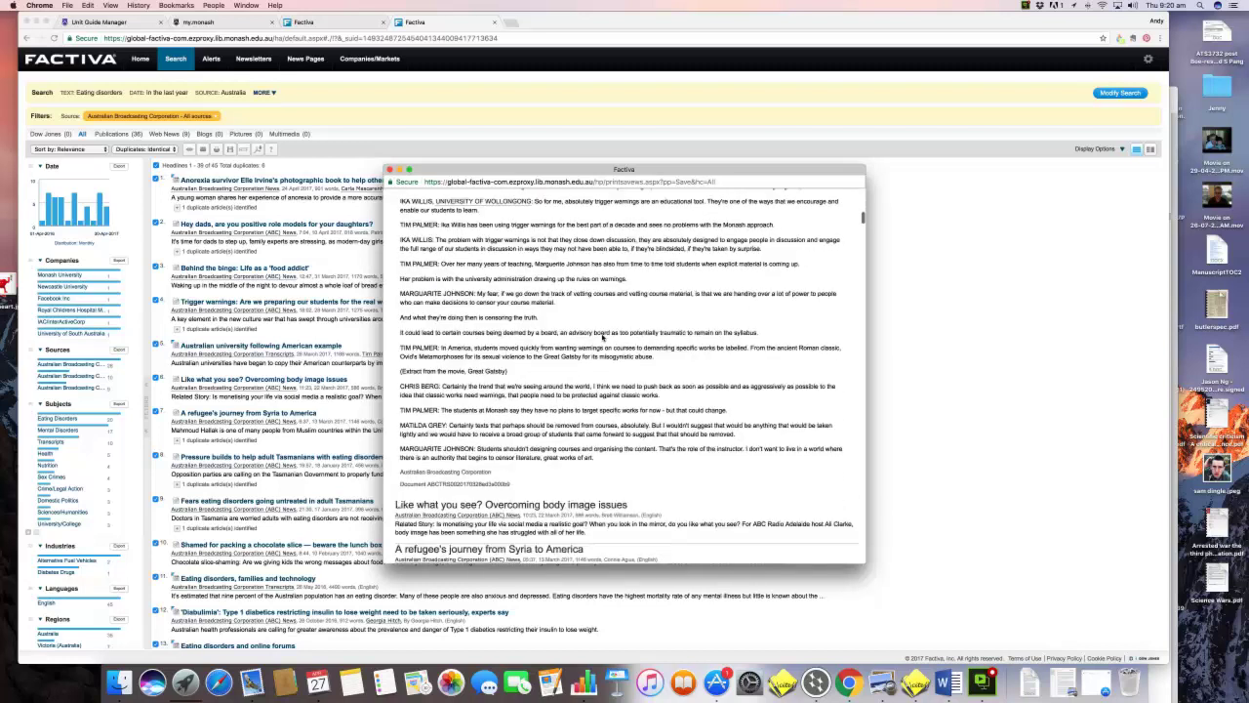
{"action": "scroll", "coordinate": [602, 337], "scroll_direction": "down", "scroll_amount": 10}
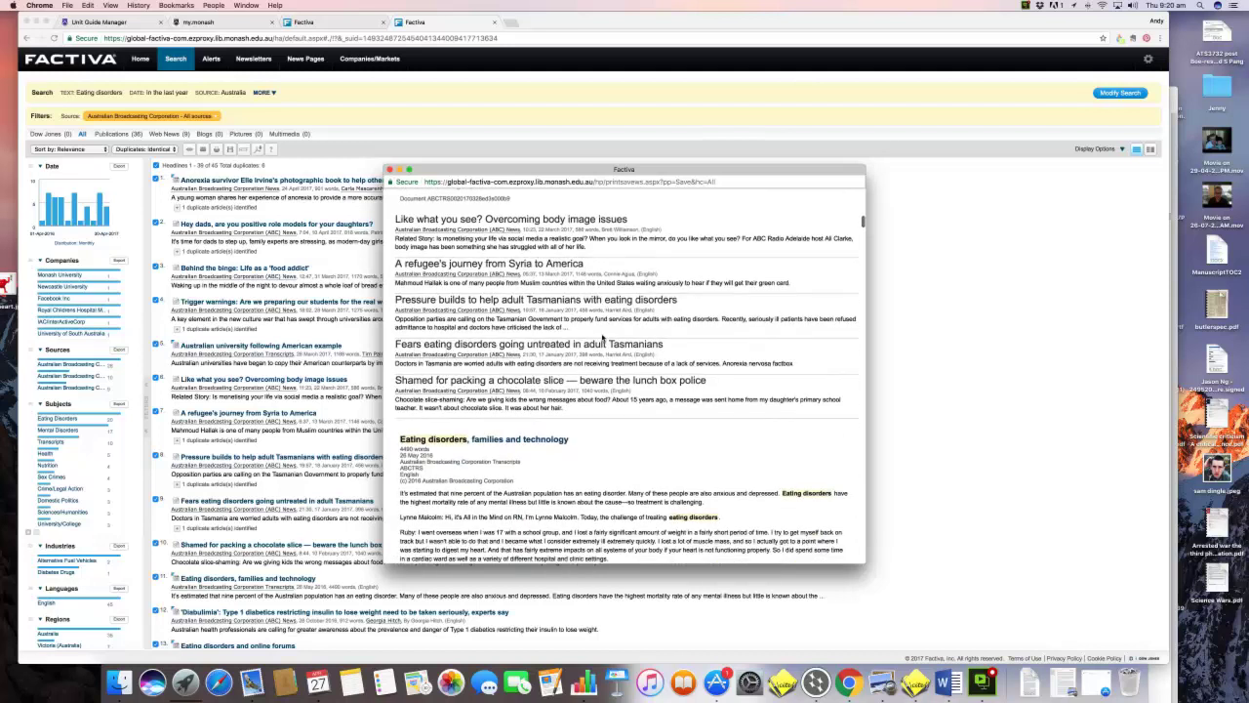
{"action": "scroll", "coordinate": [602, 337], "scroll_direction": "down", "scroll_amount": 10}
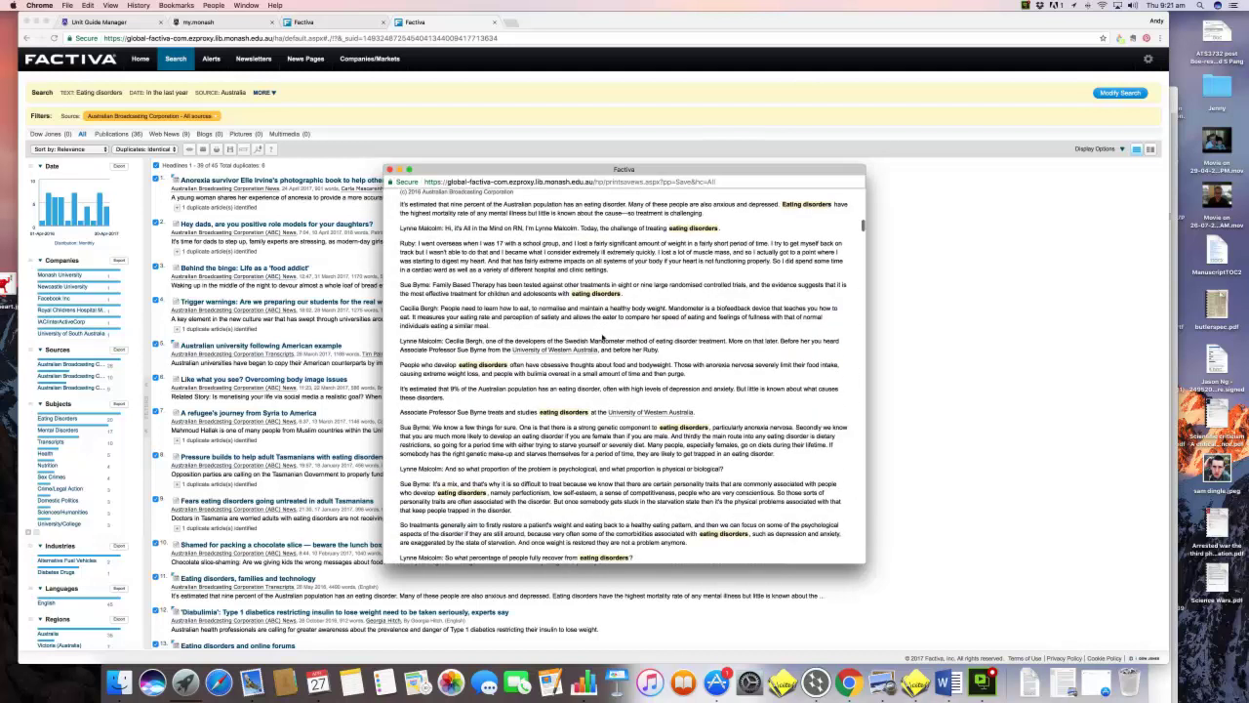
{"action": "scroll", "coordinate": [602, 337], "scroll_direction": "down", "scroll_amount": 8}
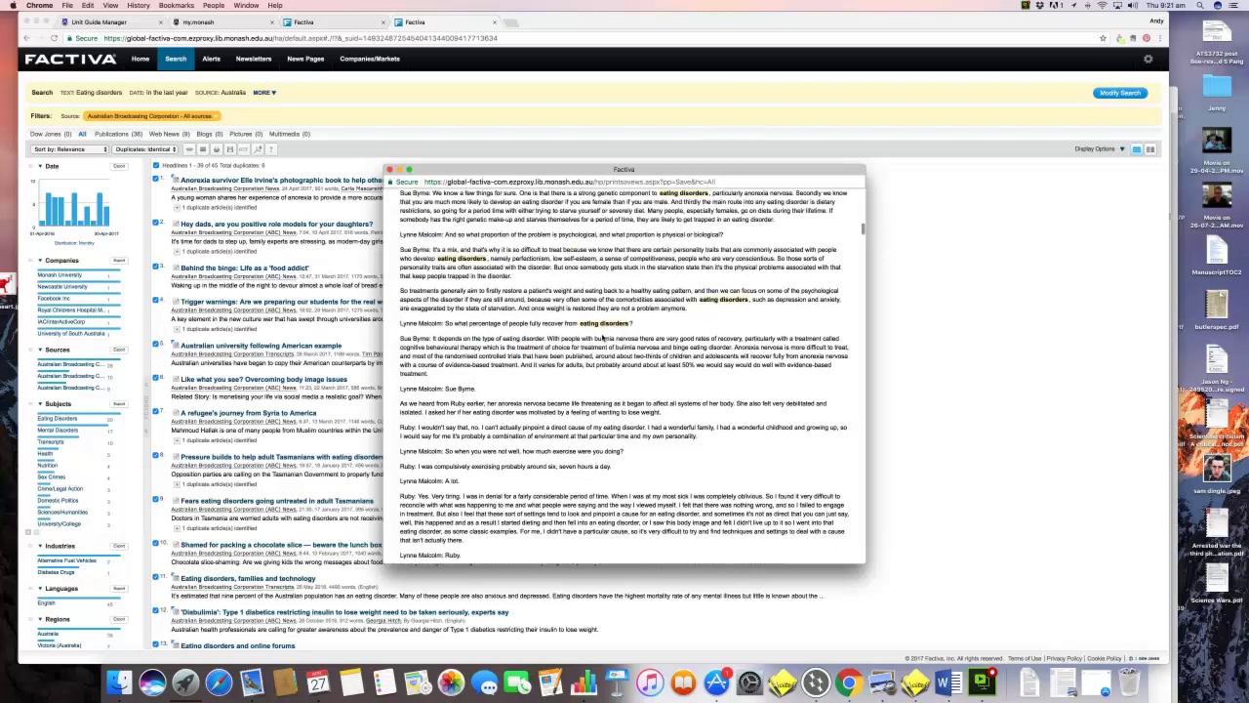
{"action": "scroll", "coordinate": [602, 336], "scroll_direction": "up", "scroll_amount": 12}
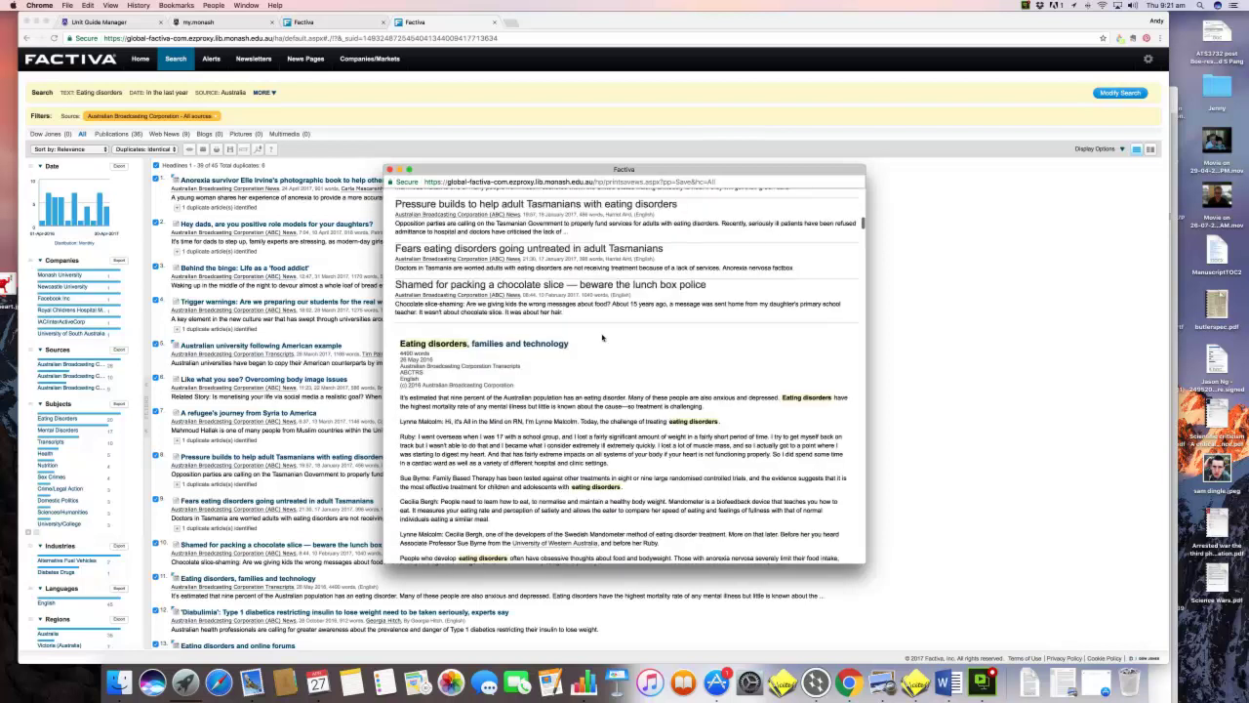
{"action": "scroll", "coordinate": [602, 337], "scroll_direction": "up", "scroll_amount": 15}
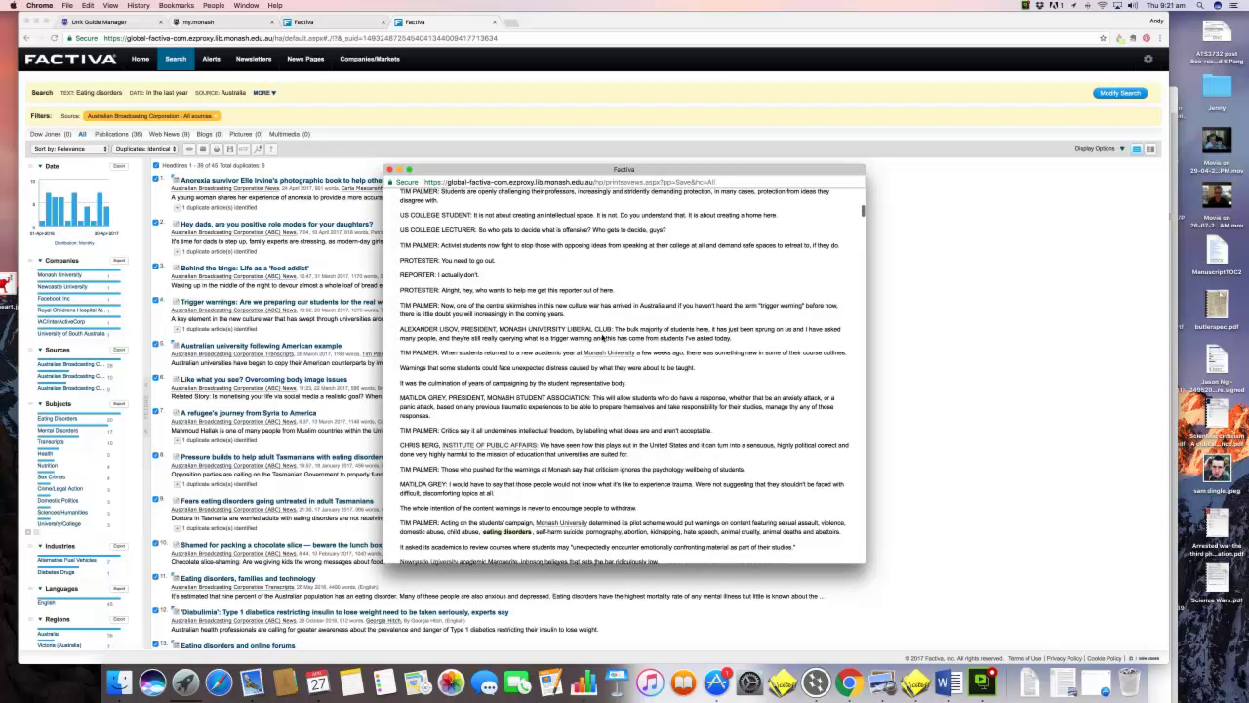
{"action": "scroll", "coordinate": [602, 337], "scroll_direction": "up", "scroll_amount": 20}
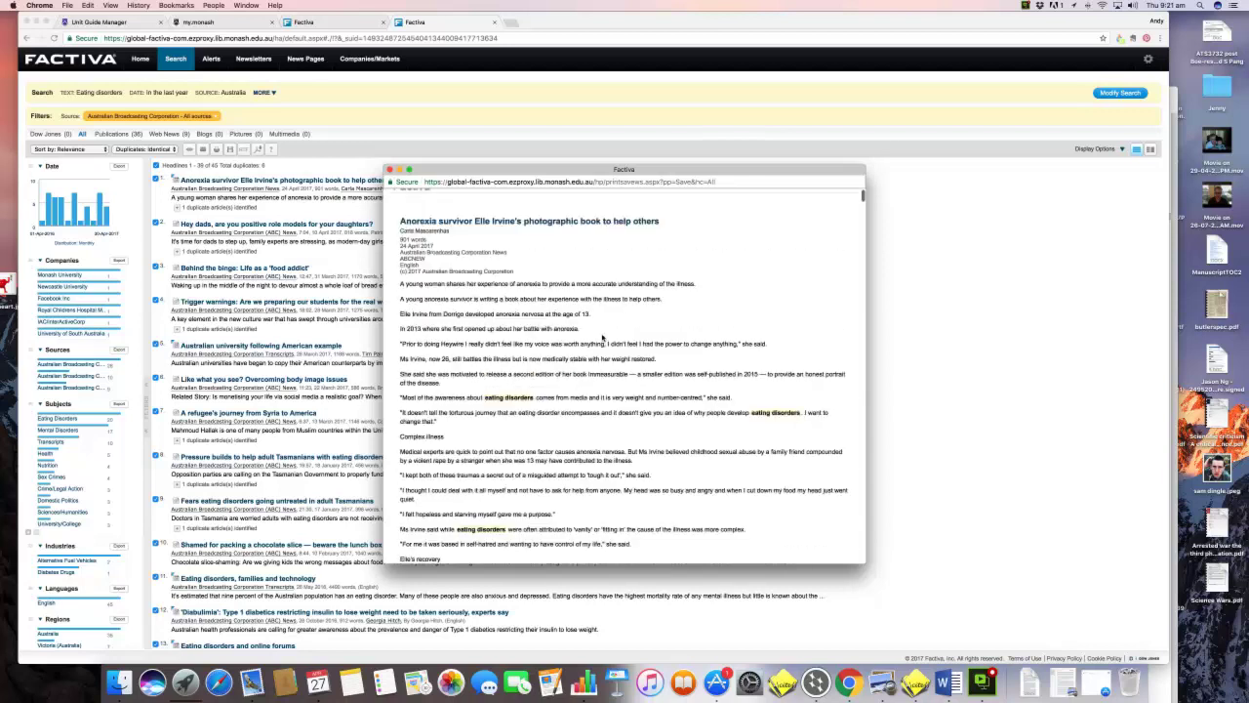
{"action": "scroll", "coordinate": [603, 336], "scroll_direction": "up", "scroll_amount": 3}
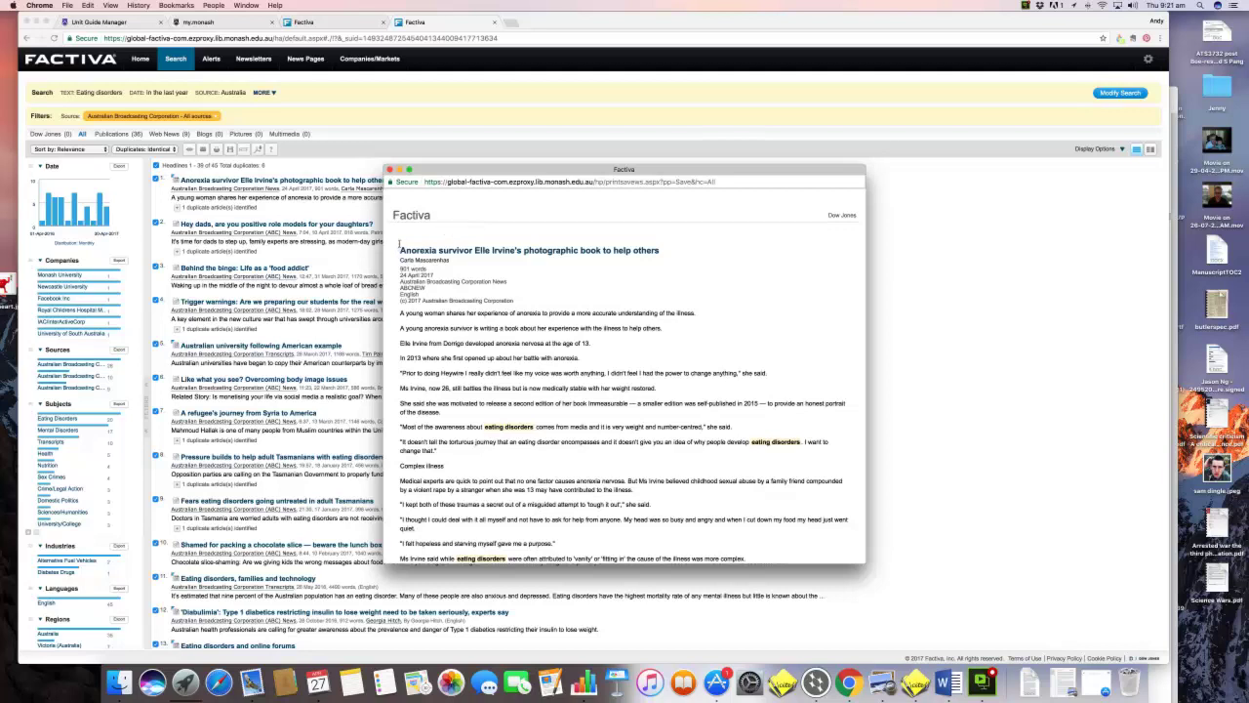
Select all the text of the chosen ABC articles in the print view with Edit > Select All, then copy it.
{"action": "left_click_drag", "start_coordinate": [399, 244], "coordinate": [697, 314]}
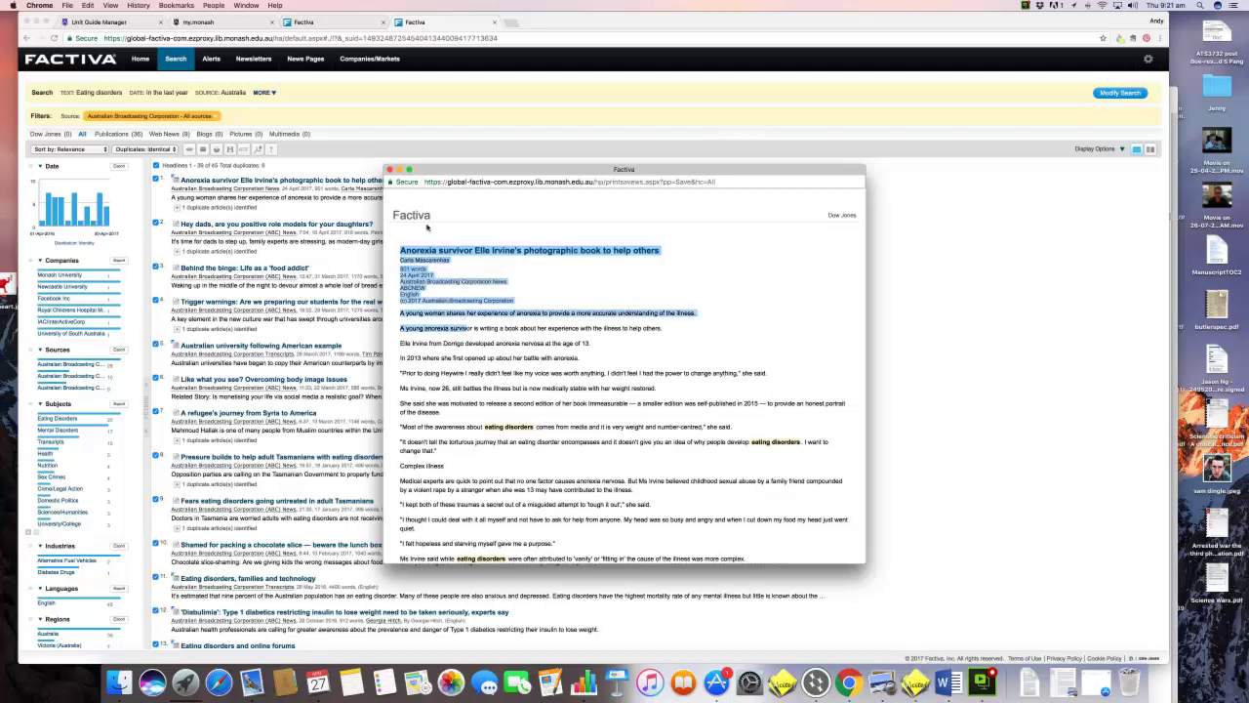
{"action": "left_click", "coordinate": [431, 229]}
{"action": "left_click", "coordinate": [86, 5]}
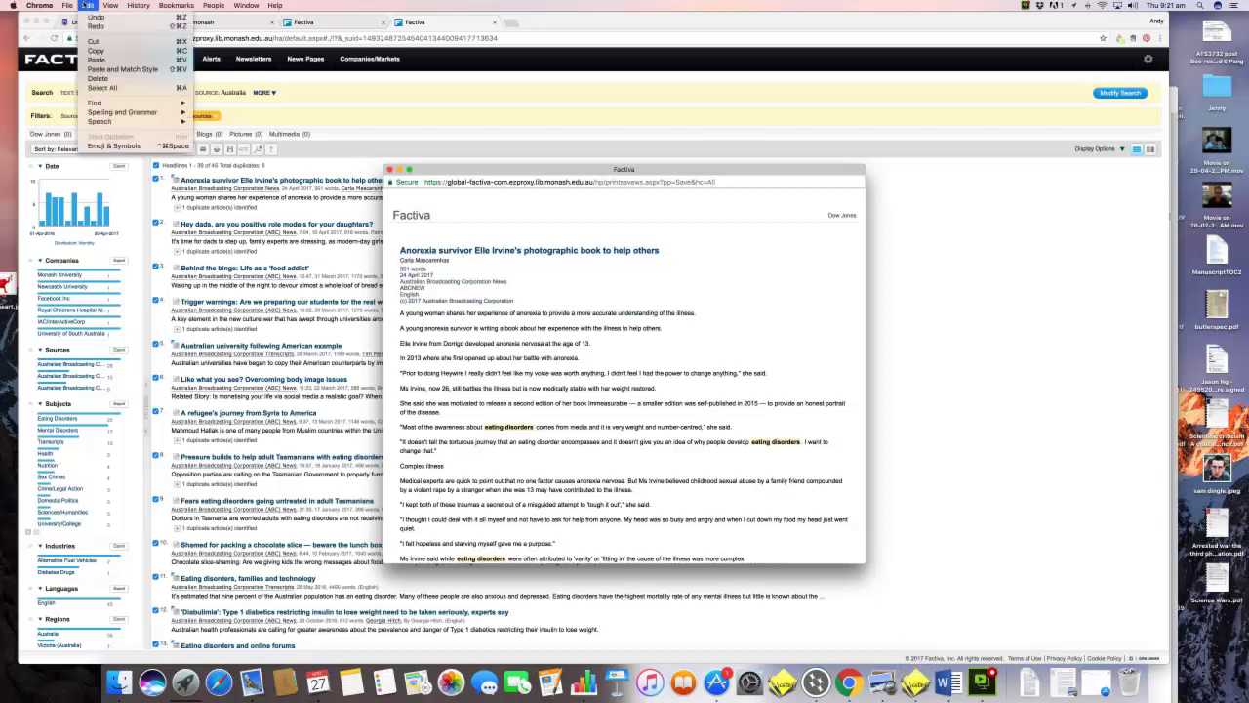
{"action": "left_click", "coordinate": [104, 86]}
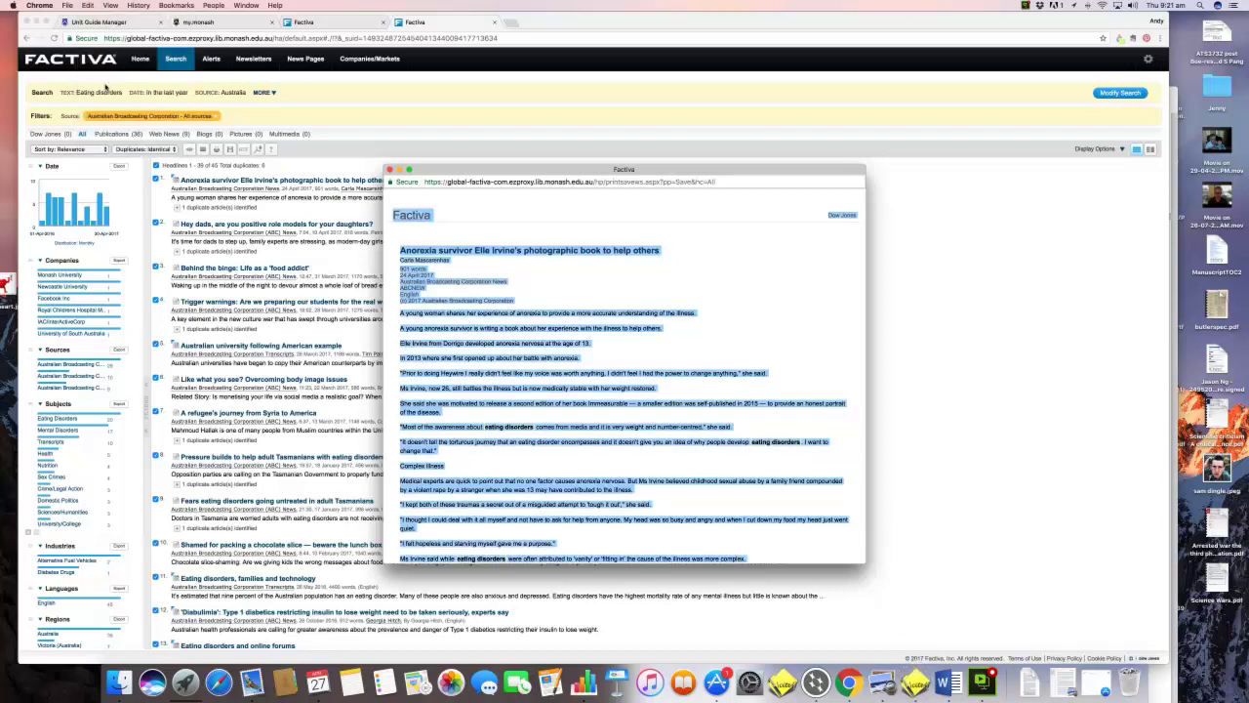
{"action": "left_click", "coordinate": [86, 5]}
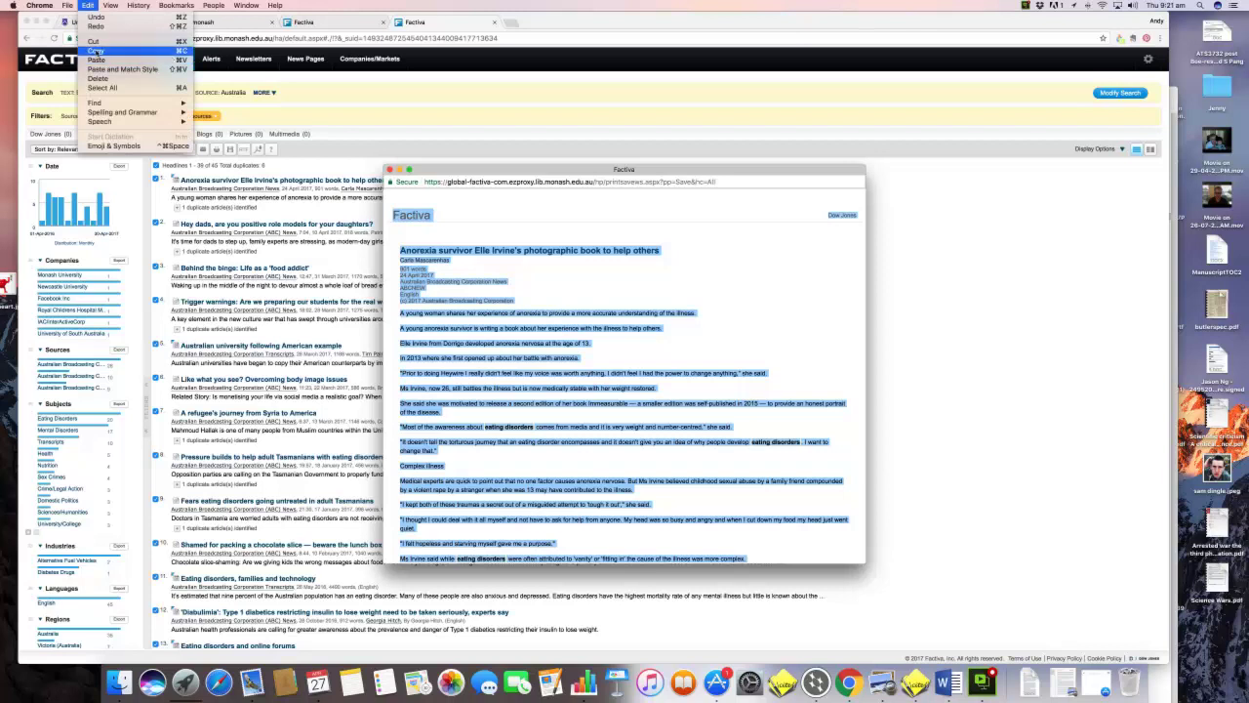
{"action": "left_click", "coordinate": [95, 50]}
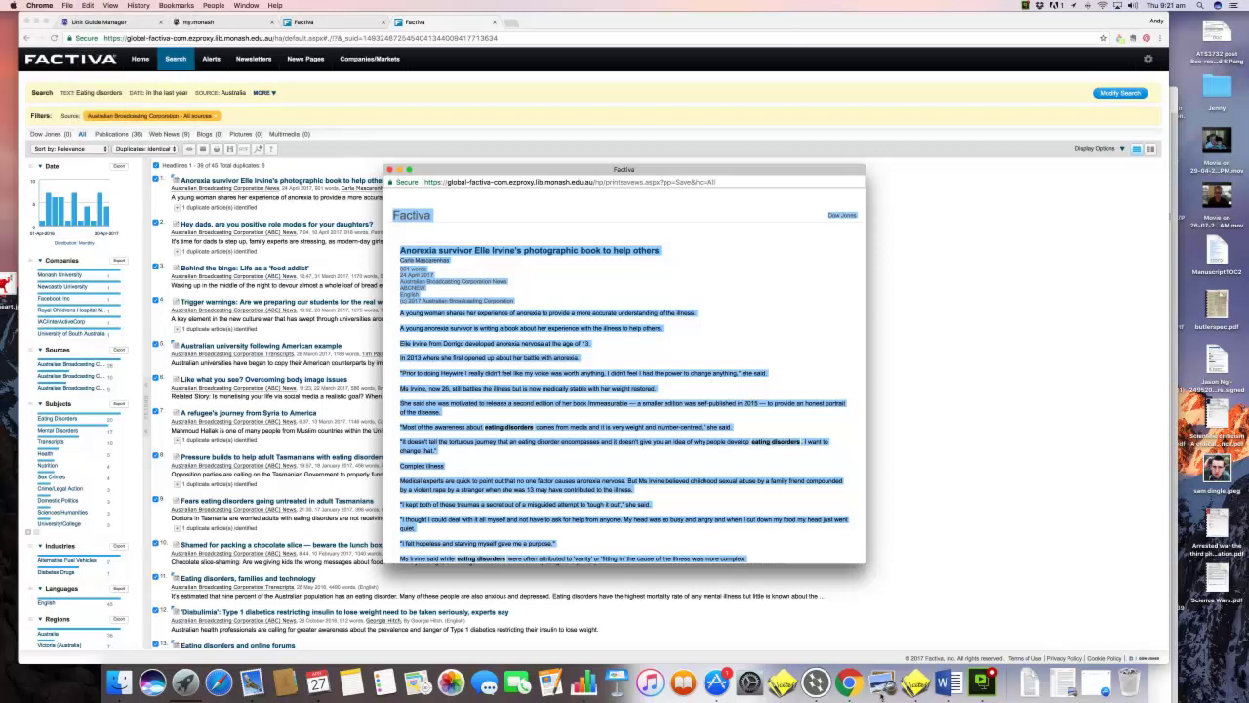
Create a blank Word document and paste in the copied ABC articles, about 77 pages.
{"action": "left_click", "coordinate": [947, 682]}
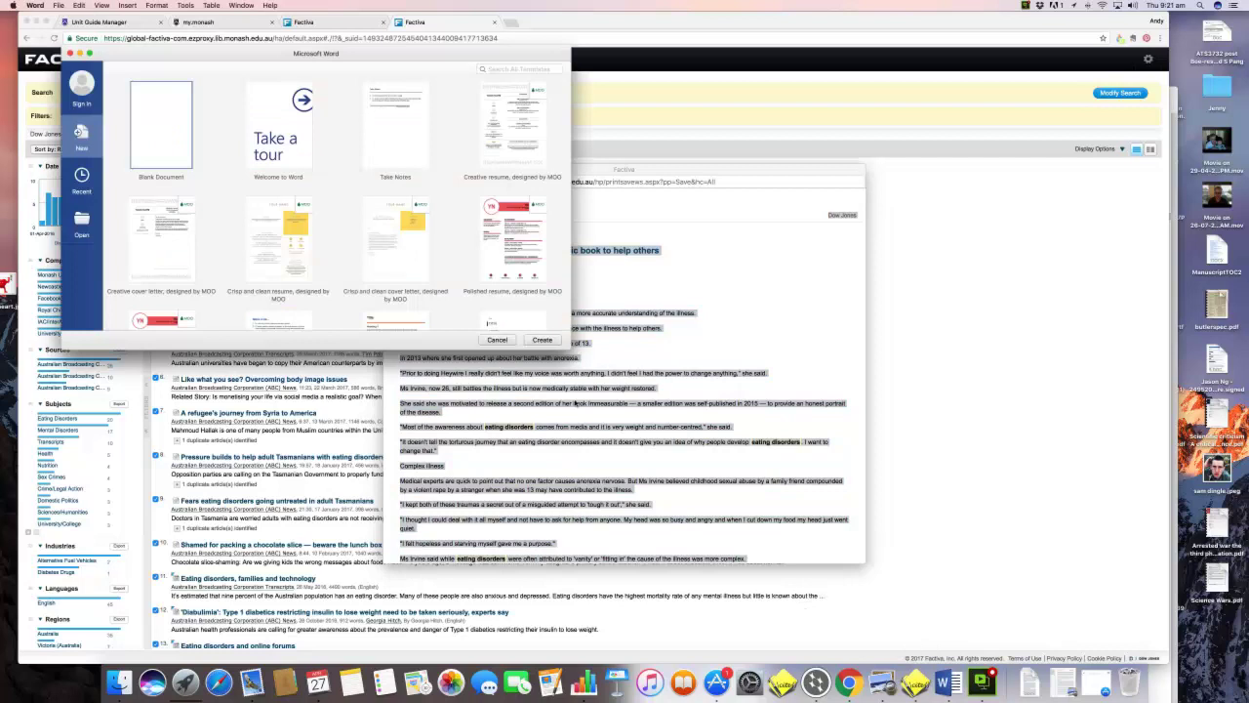
{"action": "double_click", "coordinate": [170, 136]}
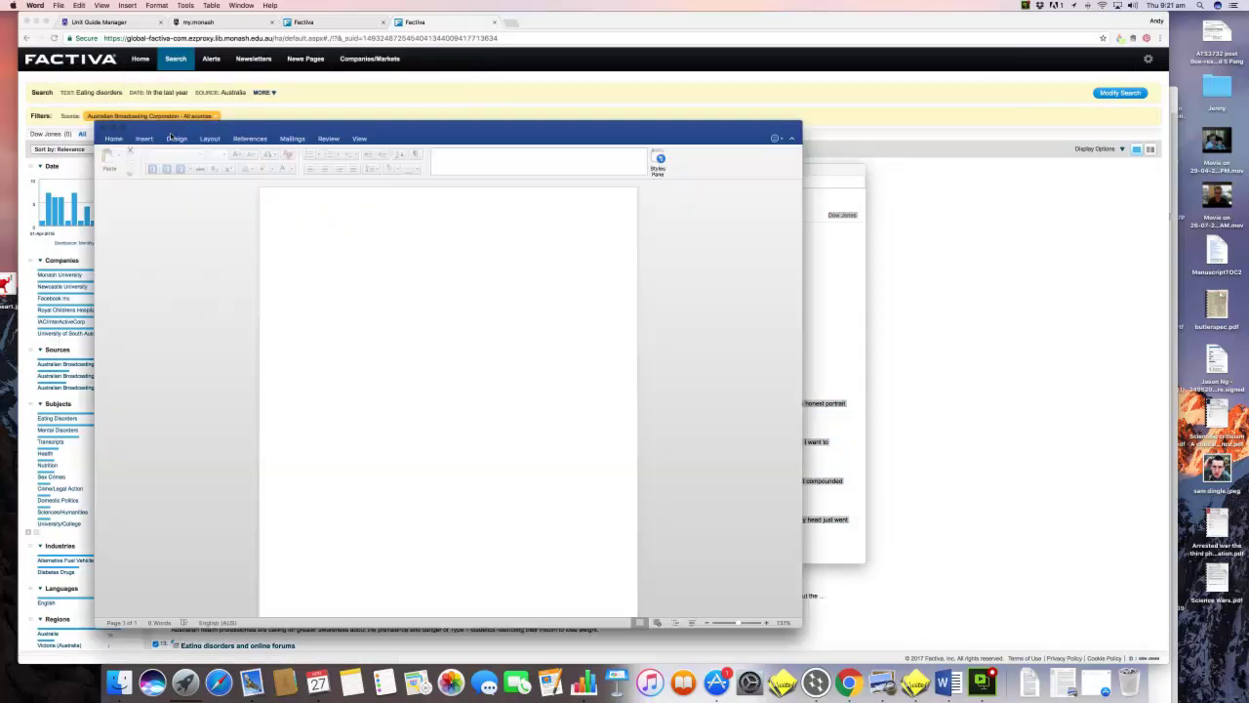
{"action": "right_click", "coordinate": [305, 236]}
{"action": "left_click", "coordinate": [324, 259]}
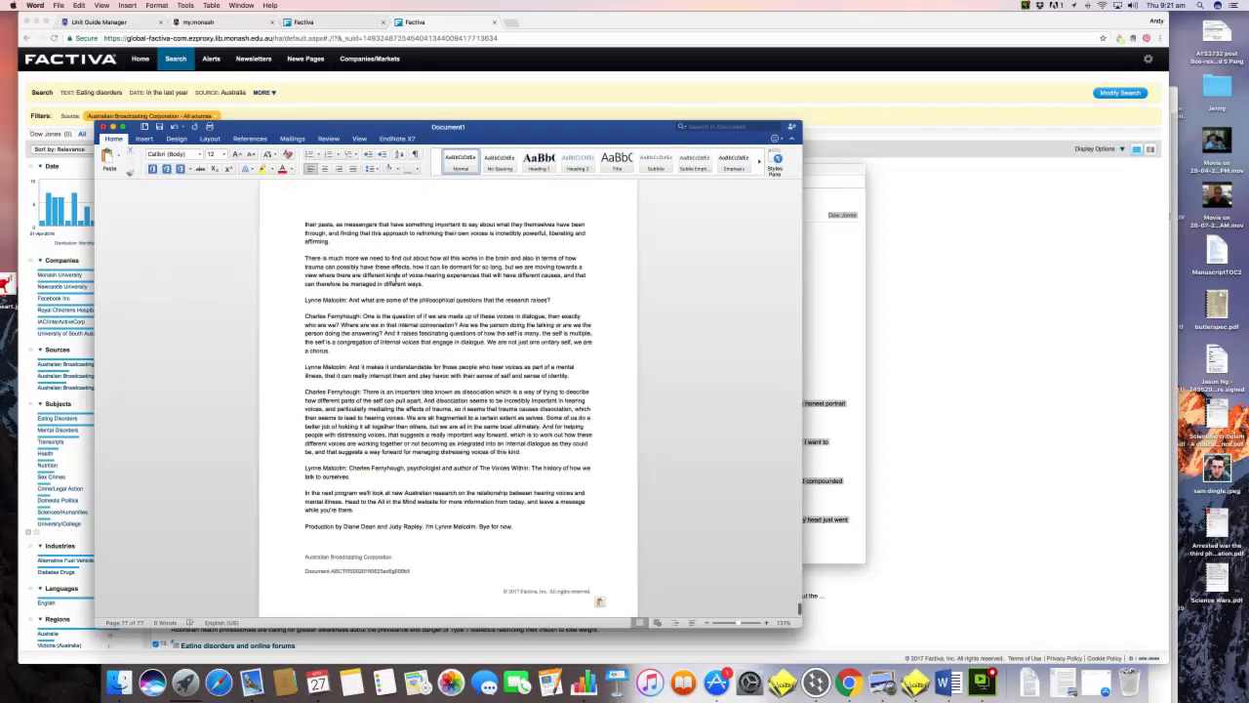
{"action": "scroll", "coordinate": [430, 286], "scroll_direction": "up", "scroll_amount": 15}
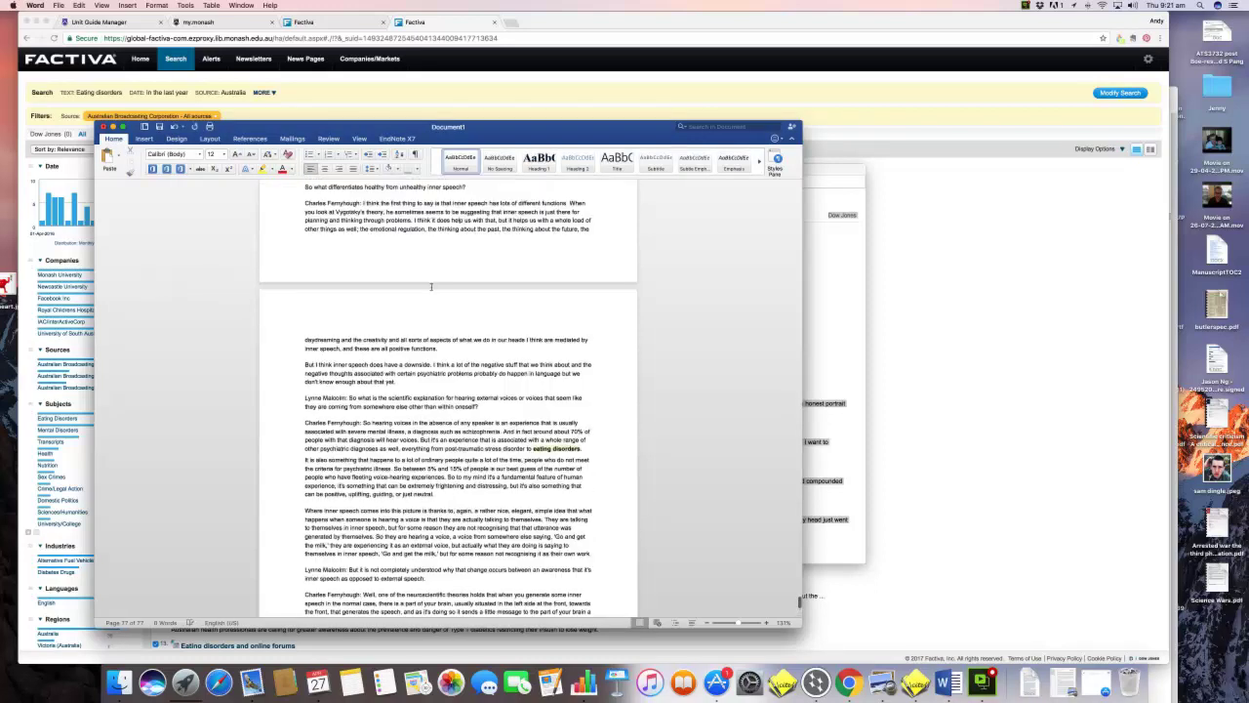
{"action": "scroll", "coordinate": [430, 286], "scroll_direction": "up", "scroll_amount": 15}
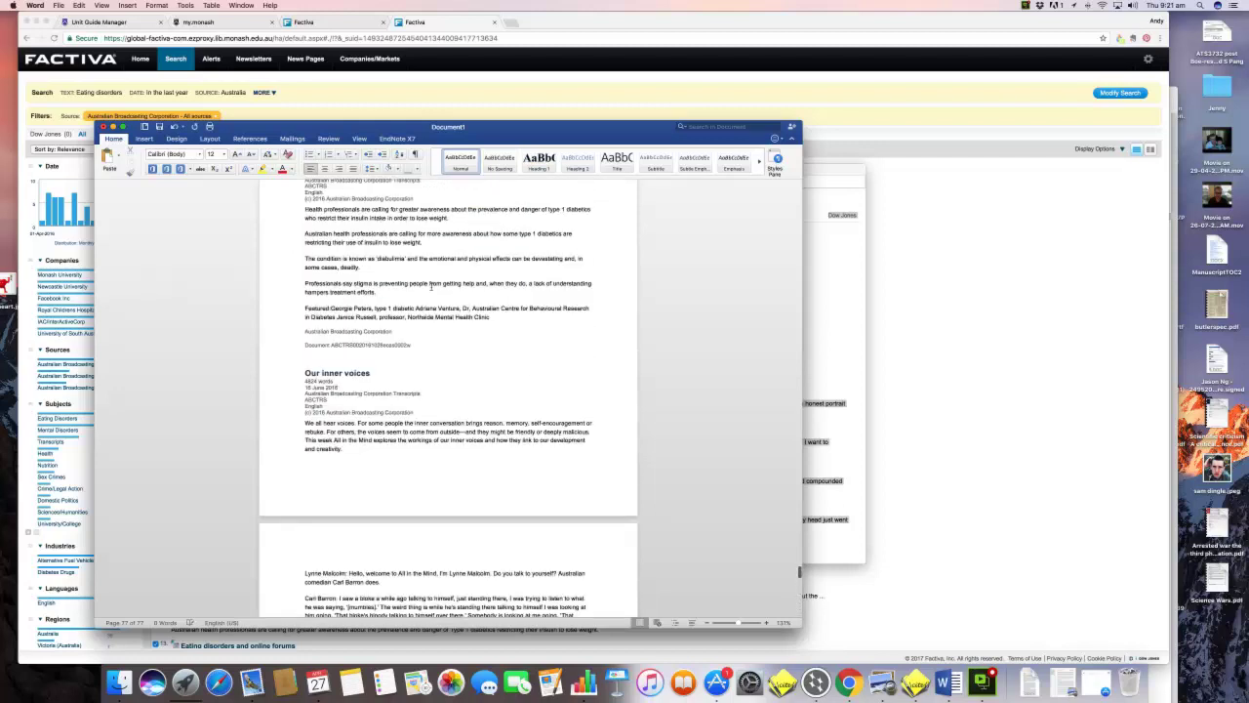
{"action": "scroll", "coordinate": [430, 286], "scroll_direction": "up", "scroll_amount": 20}
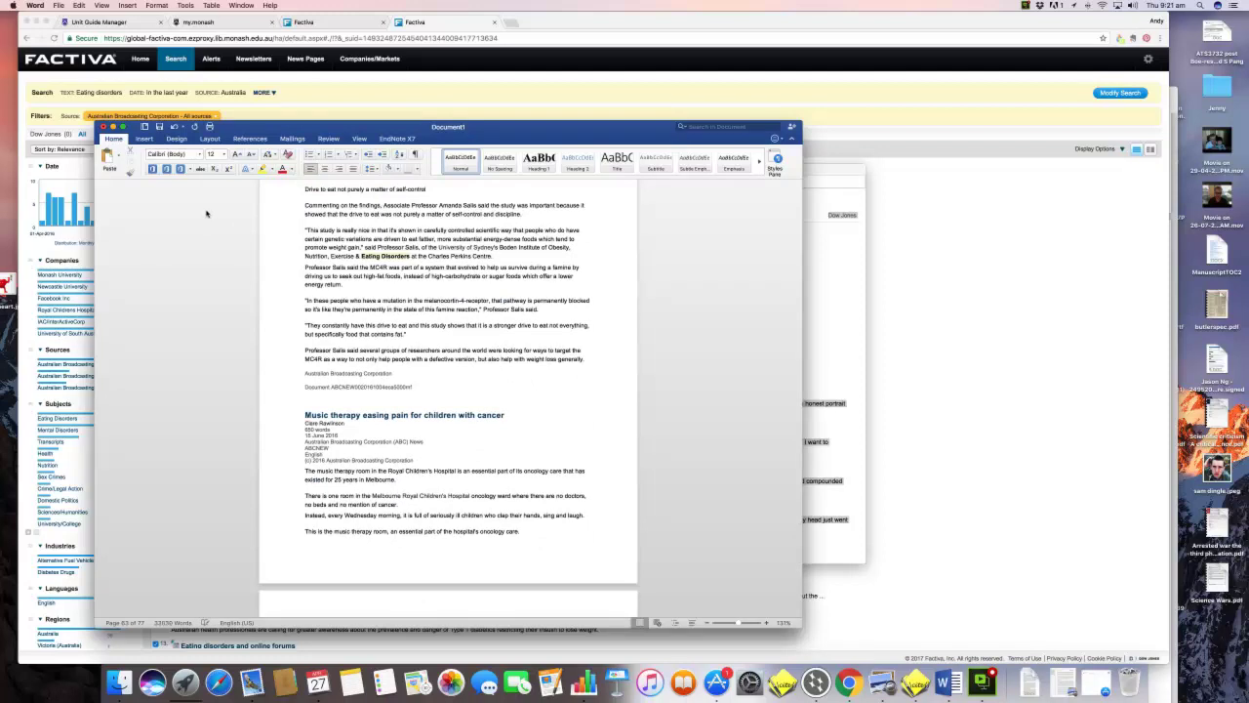
Save the Word document to Dropbox as 'Eating disorder stories'.
{"action": "left_click", "coordinate": [57, 5]}
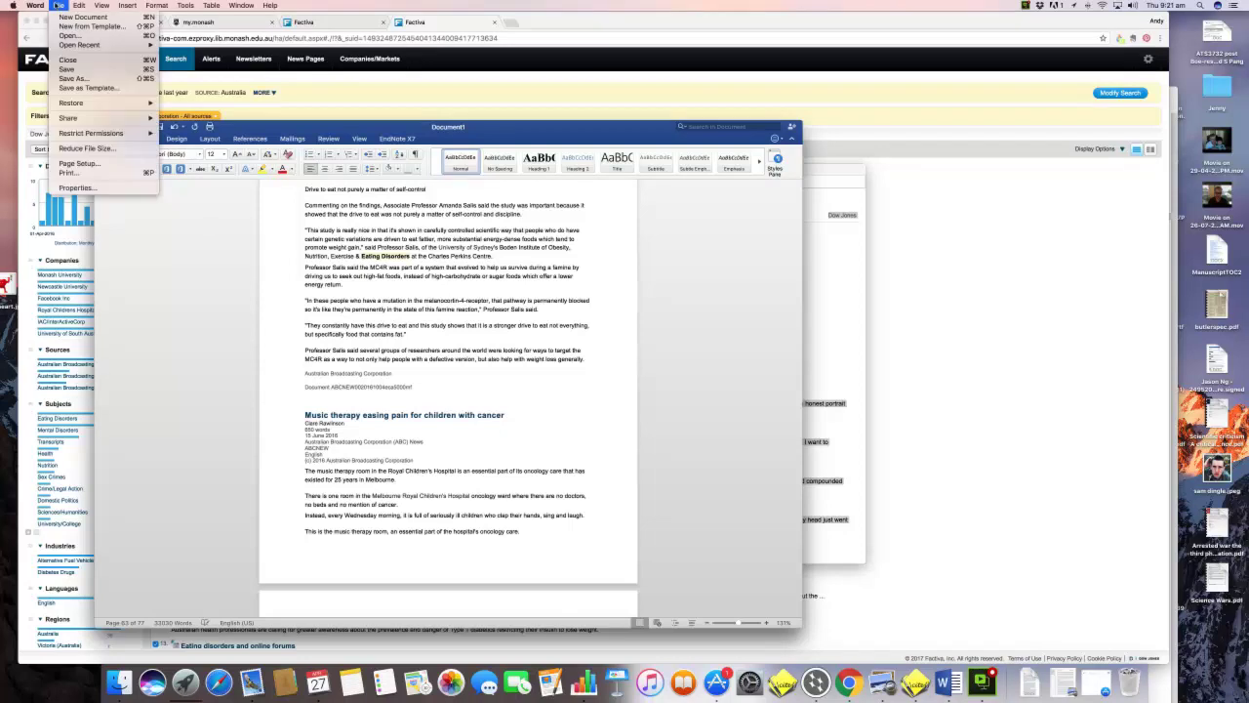
{"action": "left_click", "coordinate": [73, 78]}
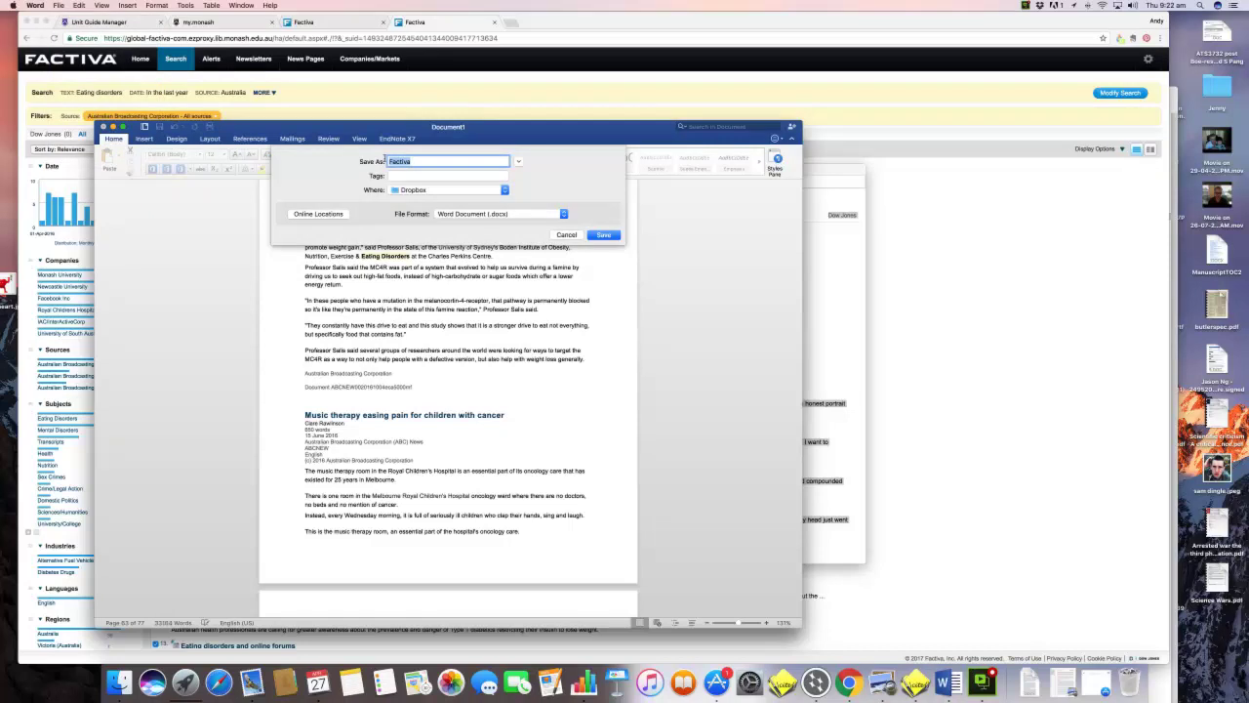
{"action": "type", "text": "Eating disc"}
{"action": "type", "text": "rder stories"}
{"action": "left_click", "coordinate": [598, 236]}
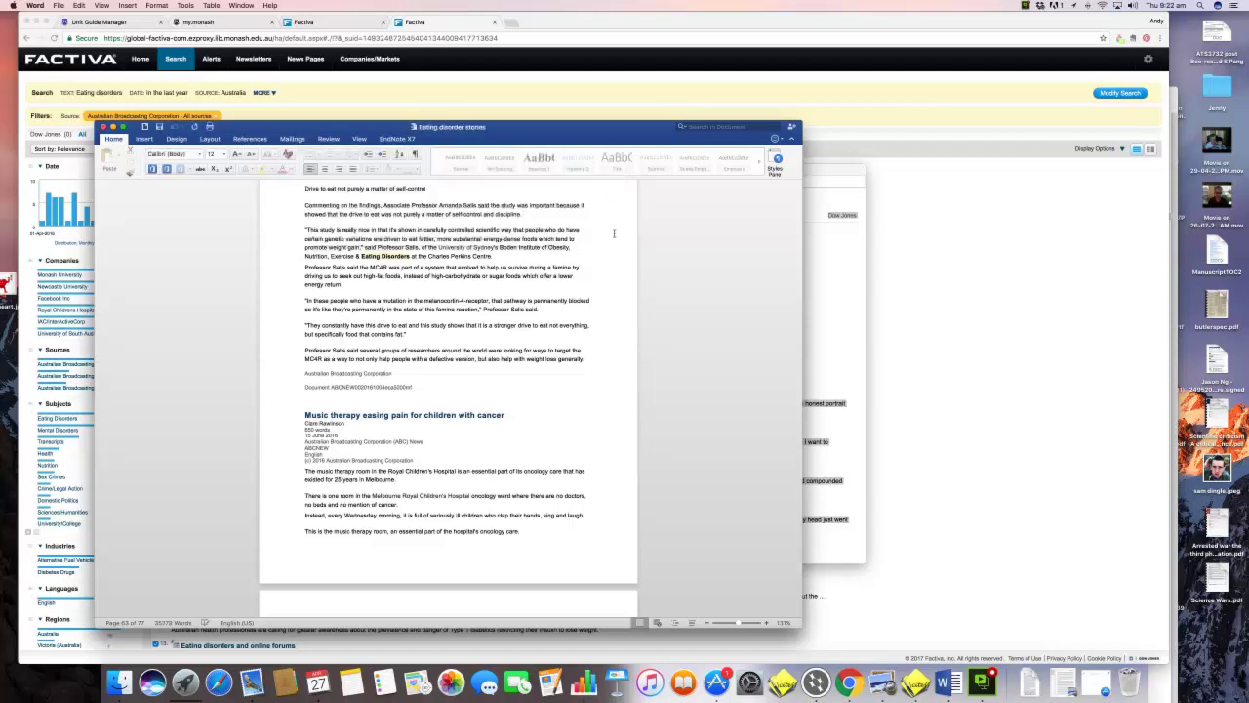
Bring the Chrome window with the 45 ABC 'Eating disorders' Factiva results back to the front.
{"action": "left_click", "coordinate": [943, 287]}
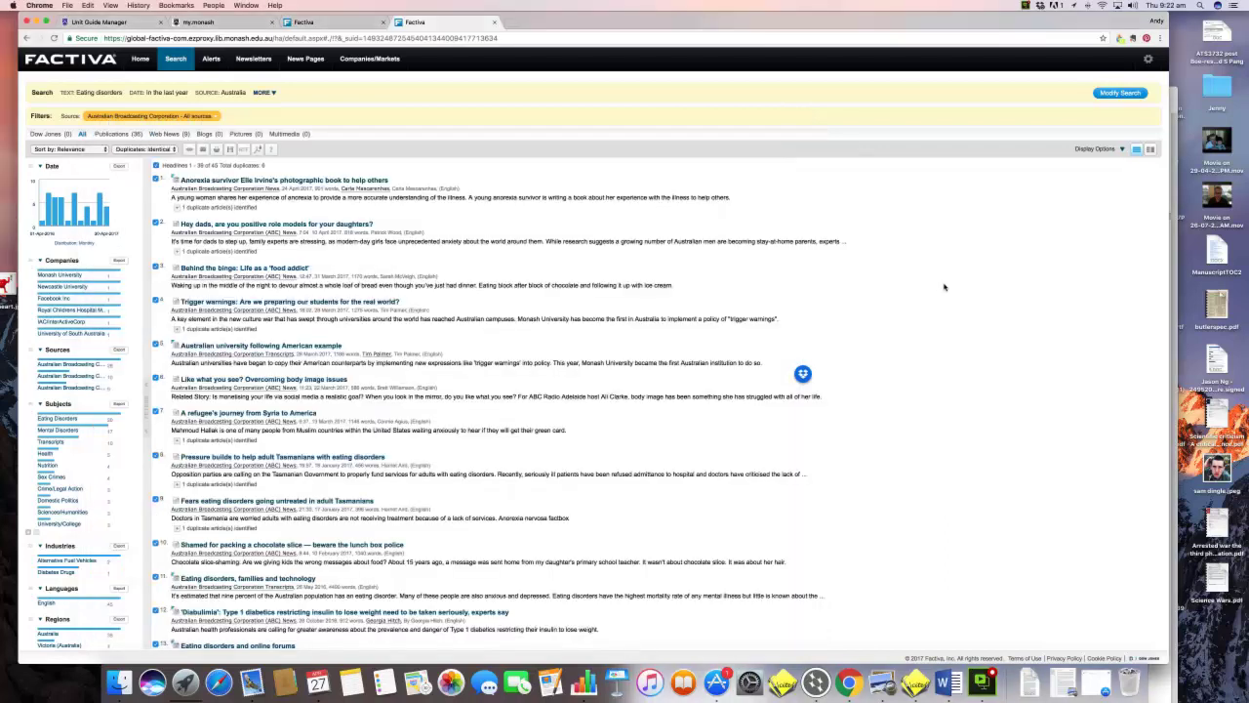